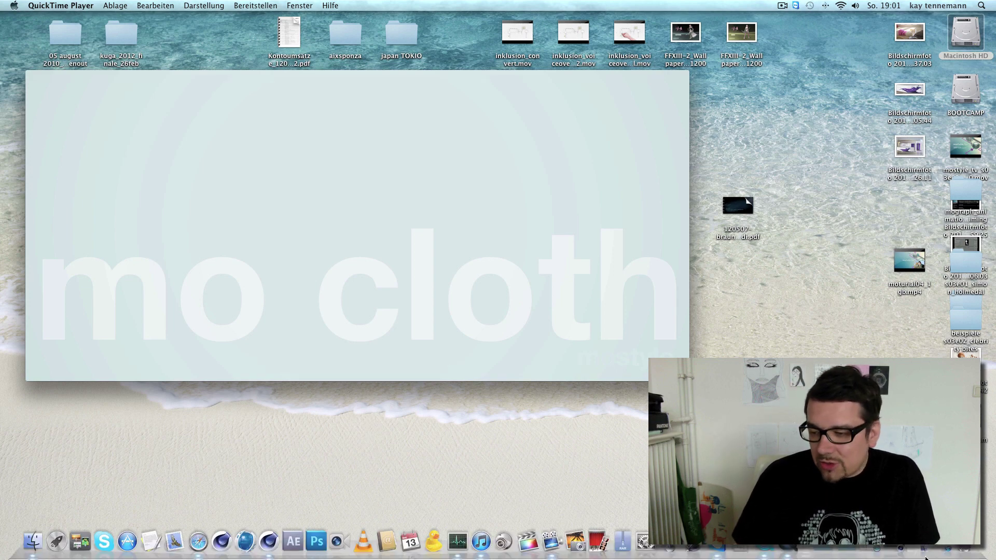
# Step: Switch to Cinema 4D, play the cloth petal animation from its first frame, and select the Ebene plane to inspect its mesh
pyautogui.click(714, 550)
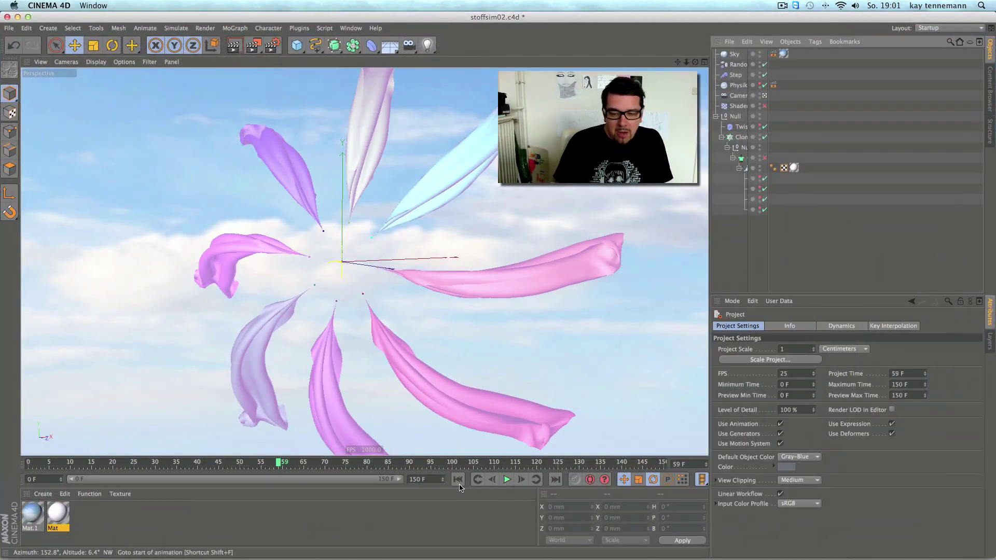
pyautogui.click(458, 479)
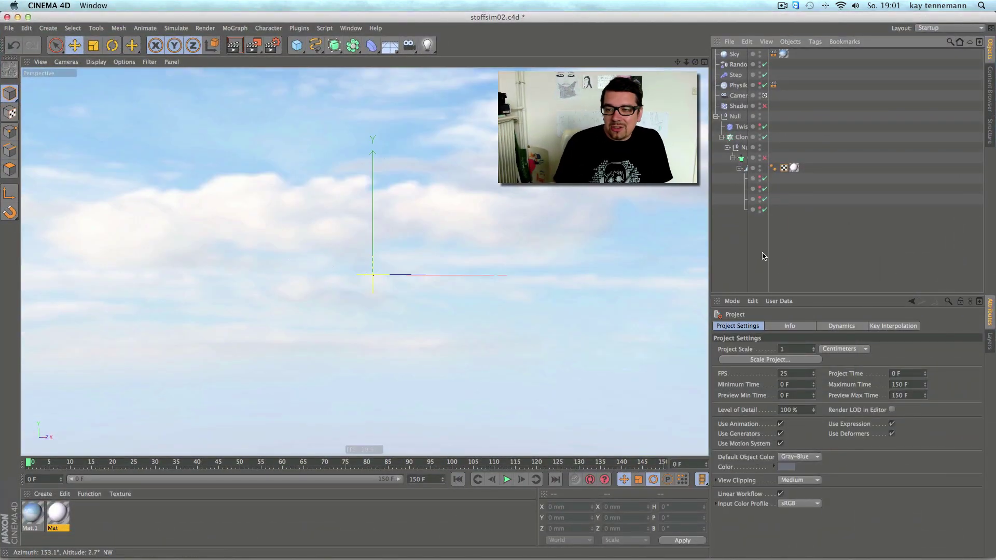
pyautogui.moveTo(770, 242); pyautogui.dragTo(870, 242)
pyautogui.click(507, 479)
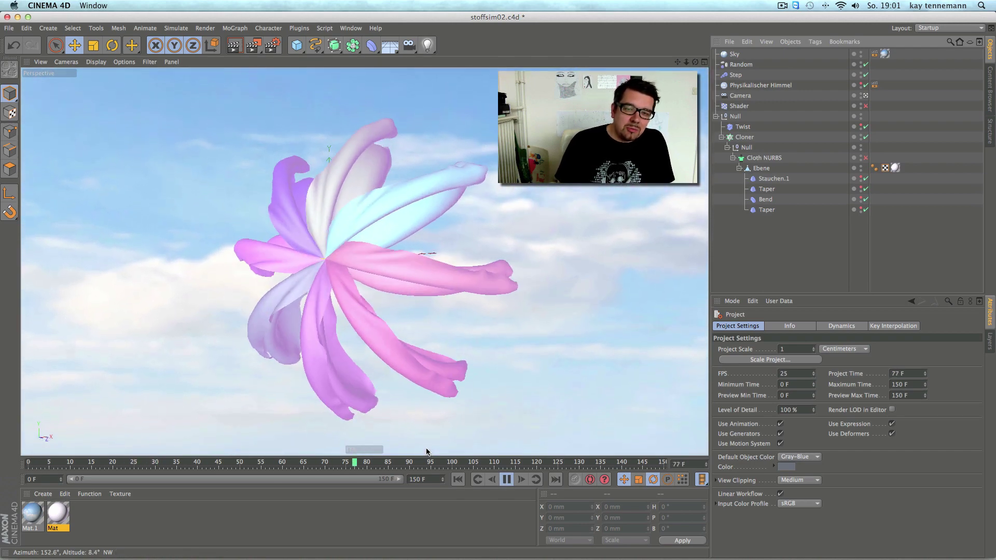
pyautogui.click(507, 479)
pyautogui.click(457, 479)
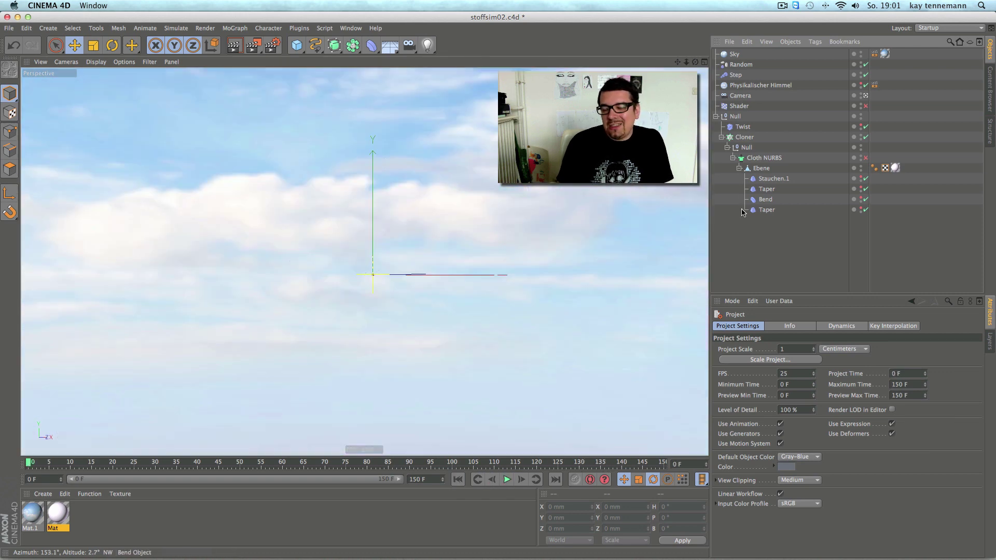
pyautogui.click(768, 171)
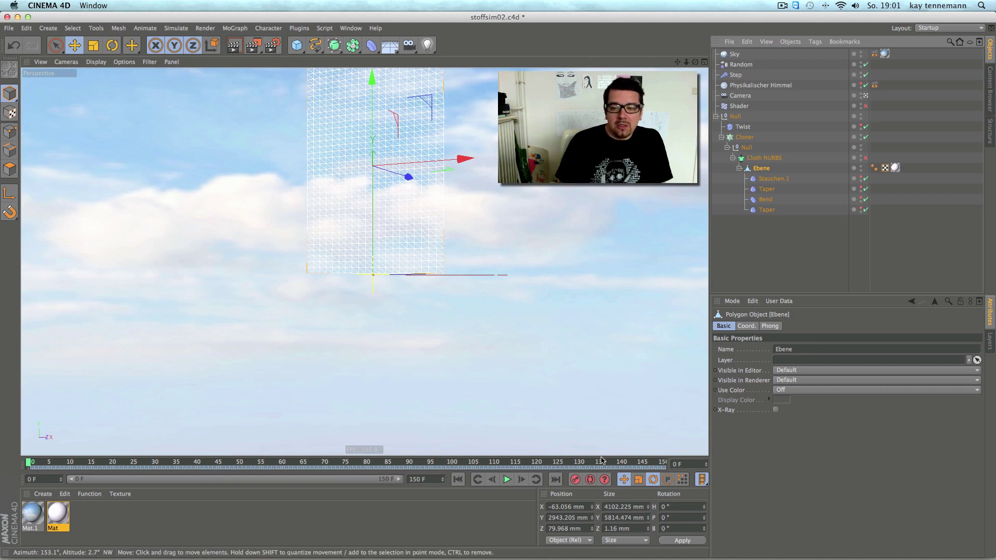
pyautogui.click(467, 523)
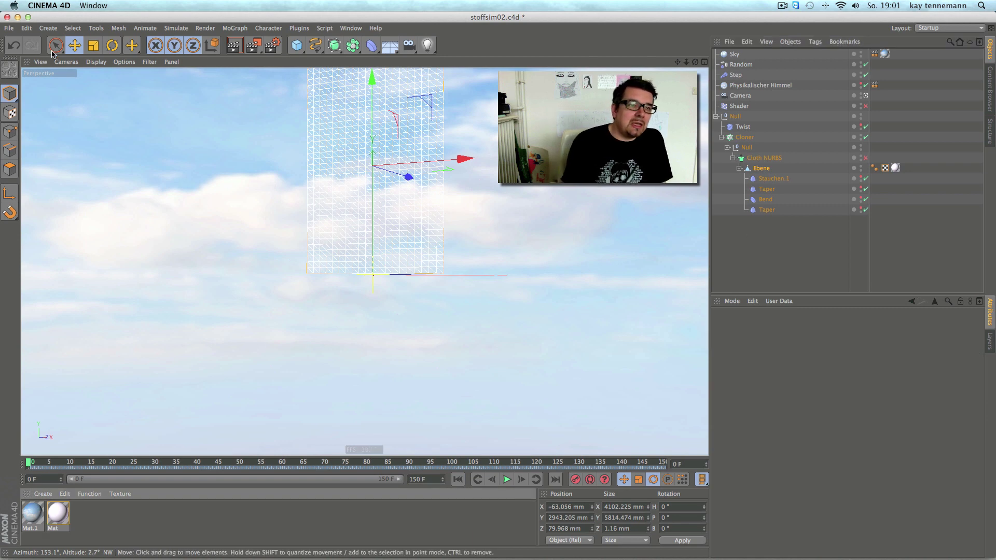
# Step: Create a new project and add a plane object to it
pyautogui.click(8, 30)
pyautogui.click(21, 42)
pyautogui.moveTo(297, 46); pyautogui.dragTo(390, 79)
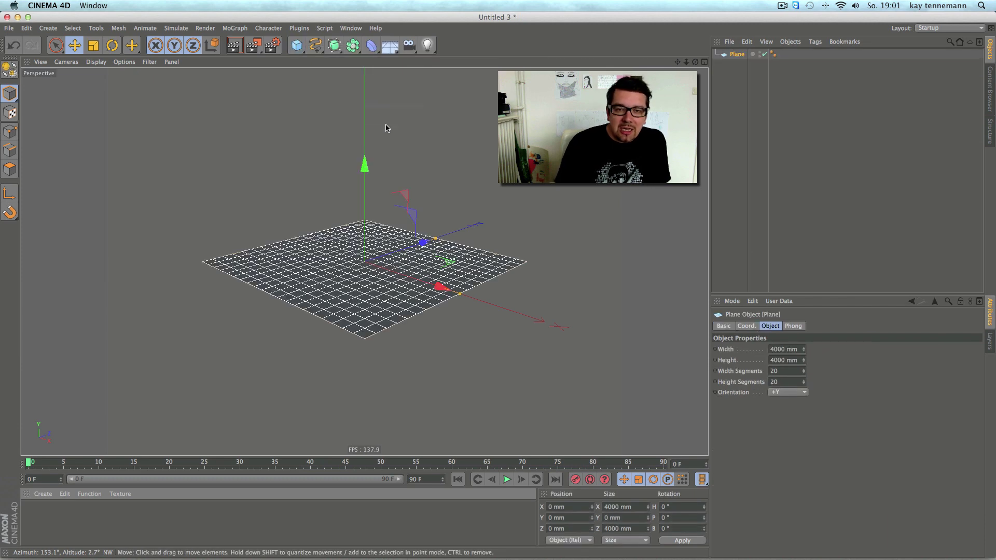
# Step: Set the plane's orientation to -Z and narrow it to a width of about 2159 mm
pyautogui.click(794, 394)
pyautogui.click(792, 464)
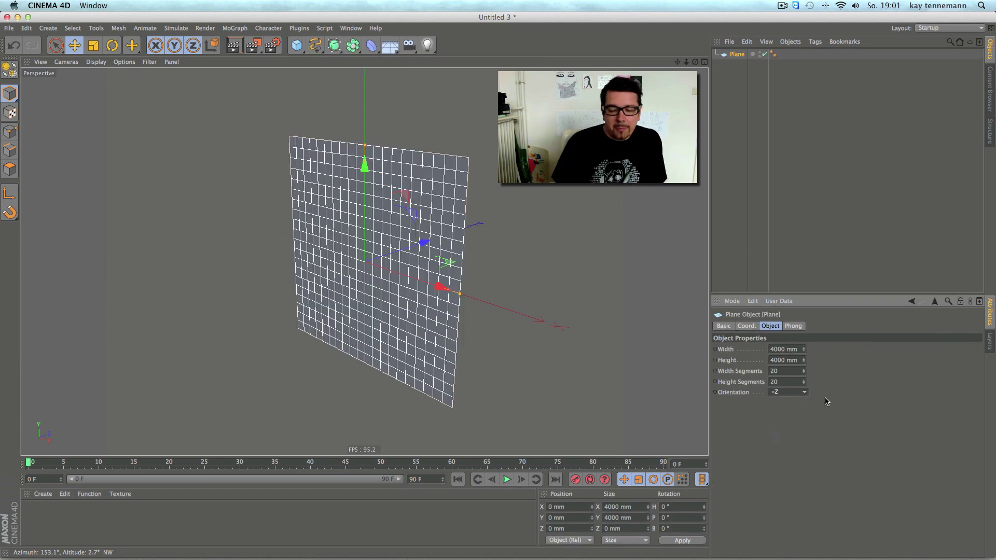
pyautogui.moveTo(460, 294); pyautogui.dragTo(451, 341)
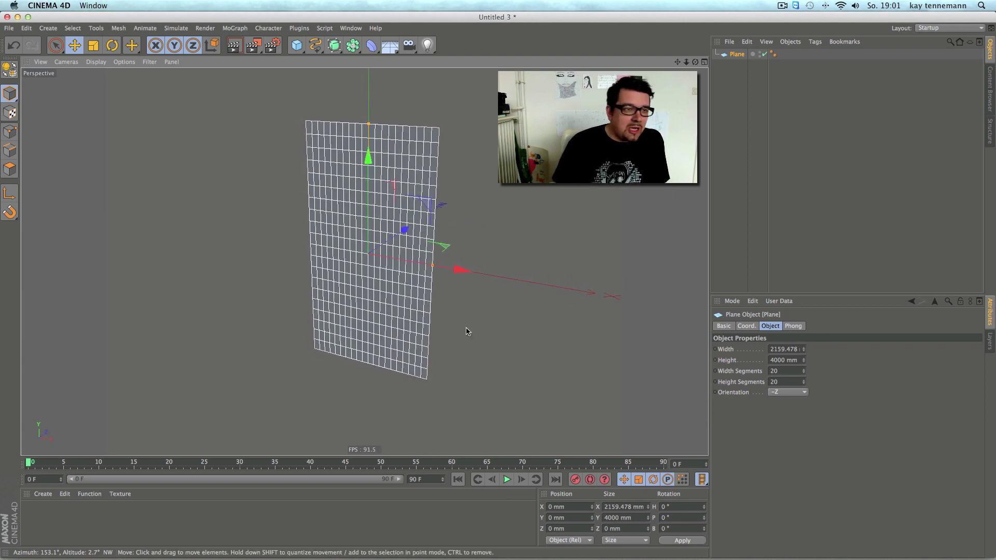
# Step: Make the plane editable and triangulate all of its polygons
pyautogui.click(10, 70)
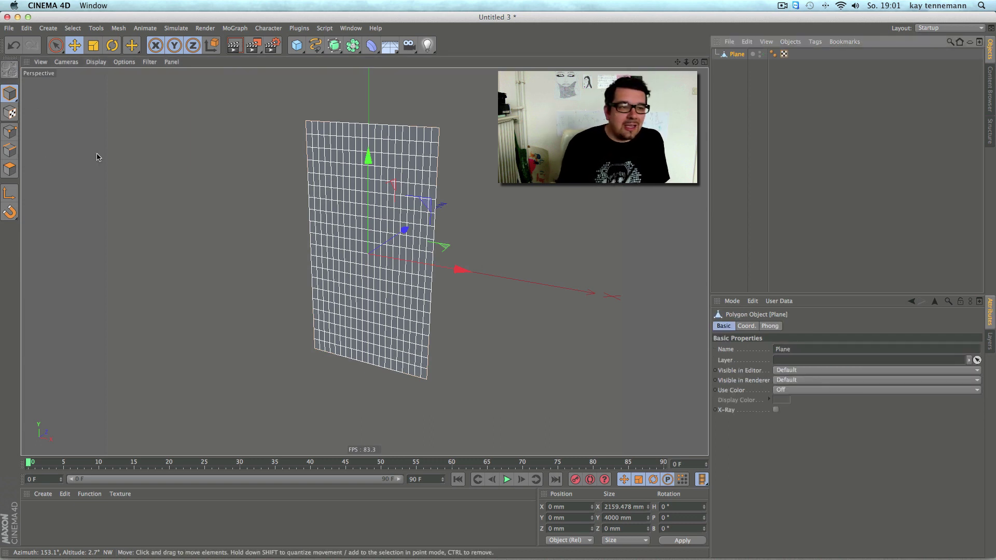
pyautogui.click(9, 169)
pyautogui.click(71, 29)
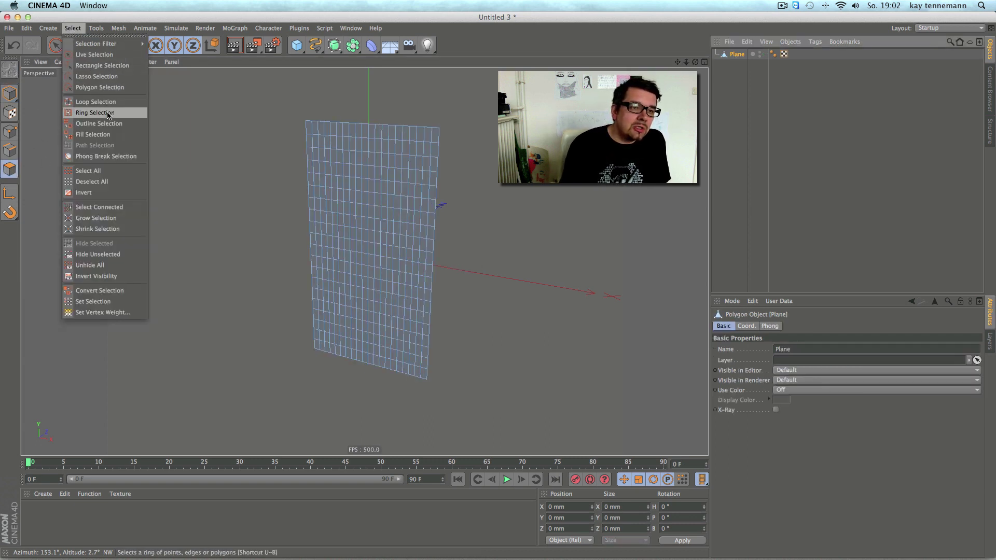
pyautogui.click(88, 171)
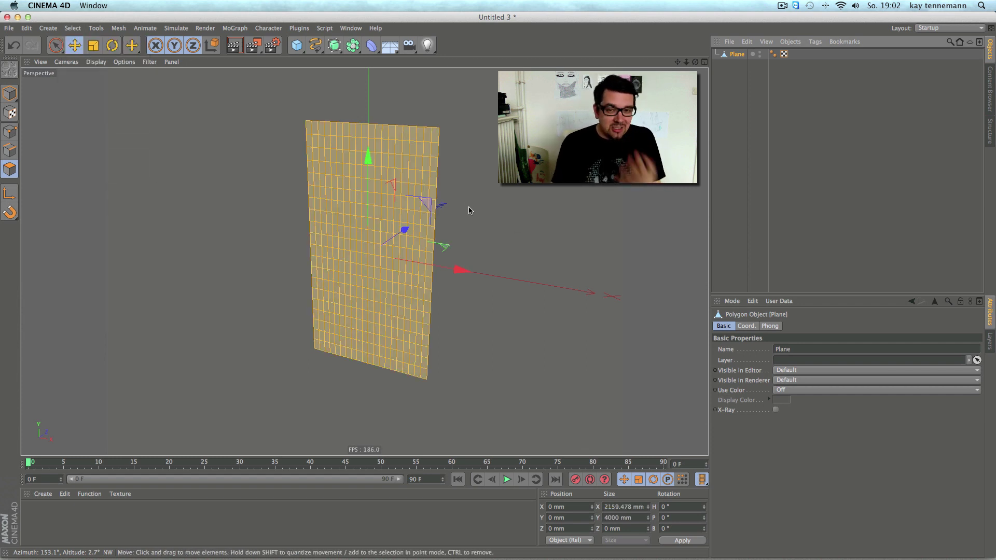
pyautogui.moveTo(470, 208); pyautogui.dragTo(477, 214)
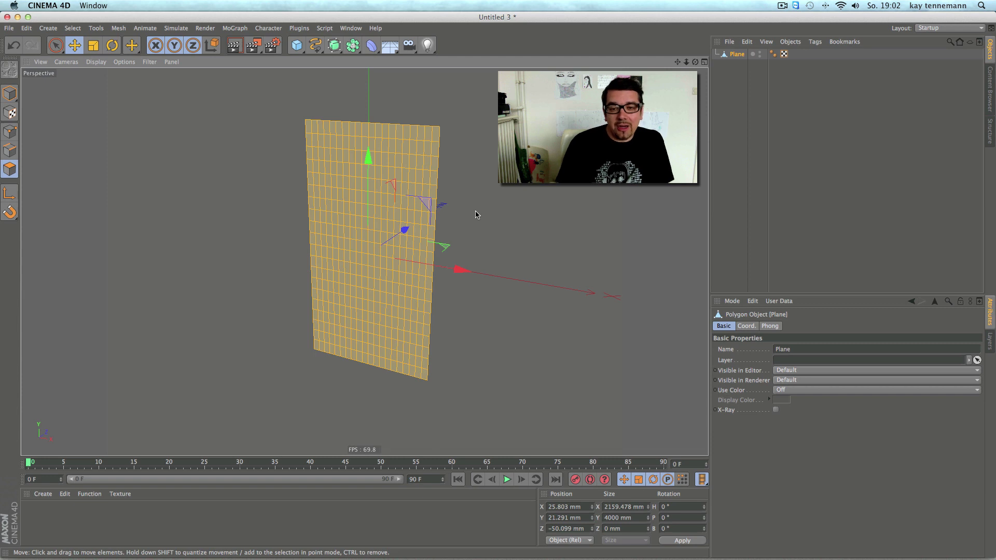
pyautogui.rightClick(507, 206)
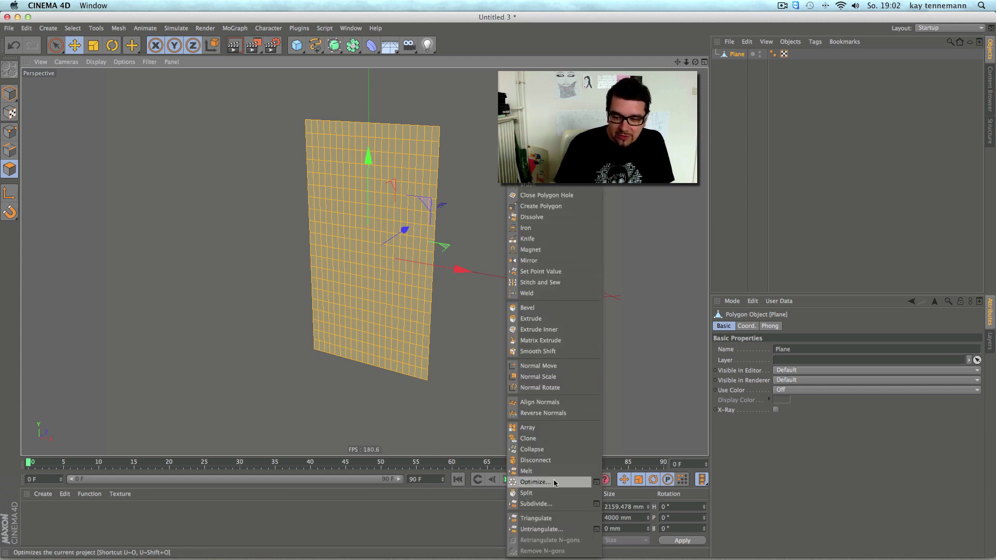
pyautogui.click(553, 519)
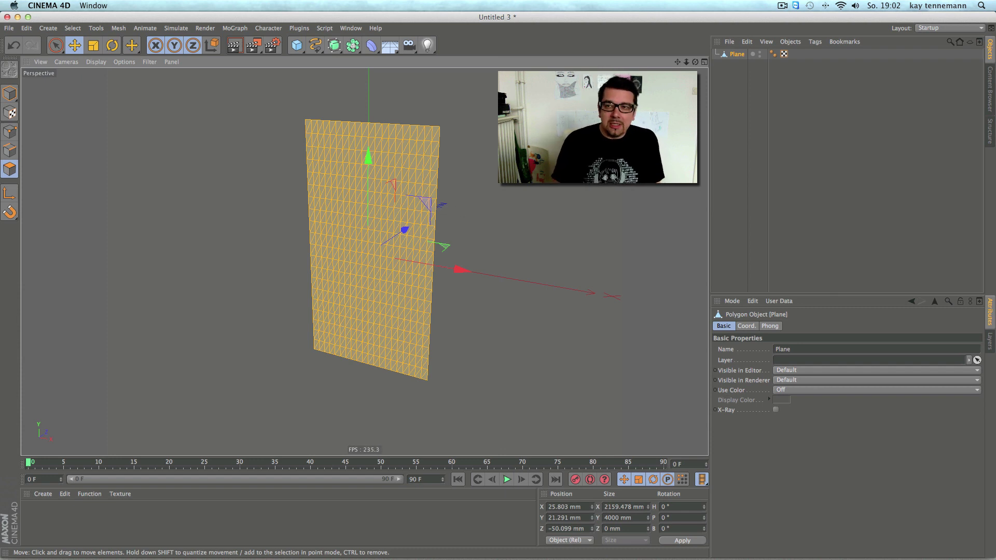
# Step: Select the middle points along the plane's lower edge with Live Selection
pyautogui.press('9')
pyautogui.press('Return')
pyautogui.moveTo(390, 381); pyautogui.dragTo(347, 358)
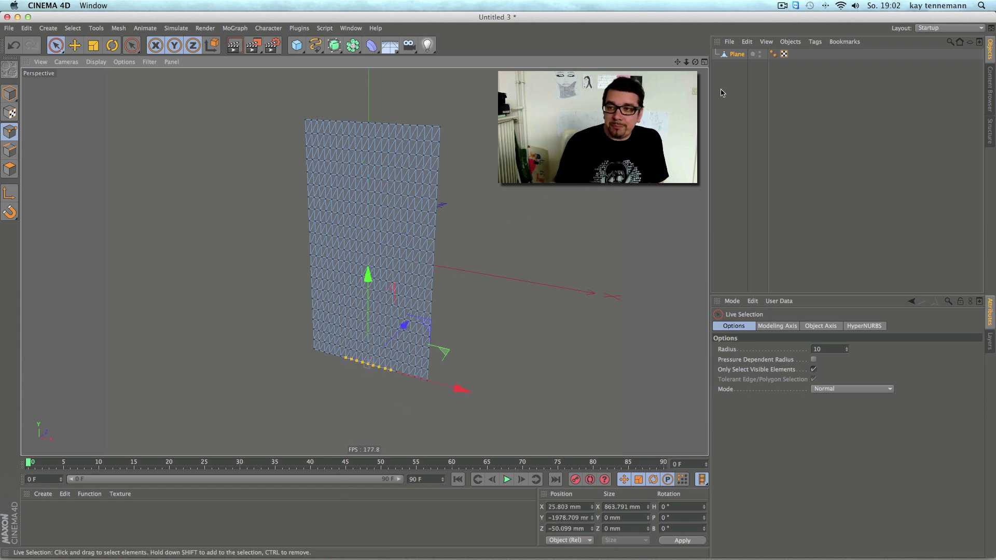
# Step: Add a Cloth simulation tag to the plane
pyautogui.rightClick(733, 54)
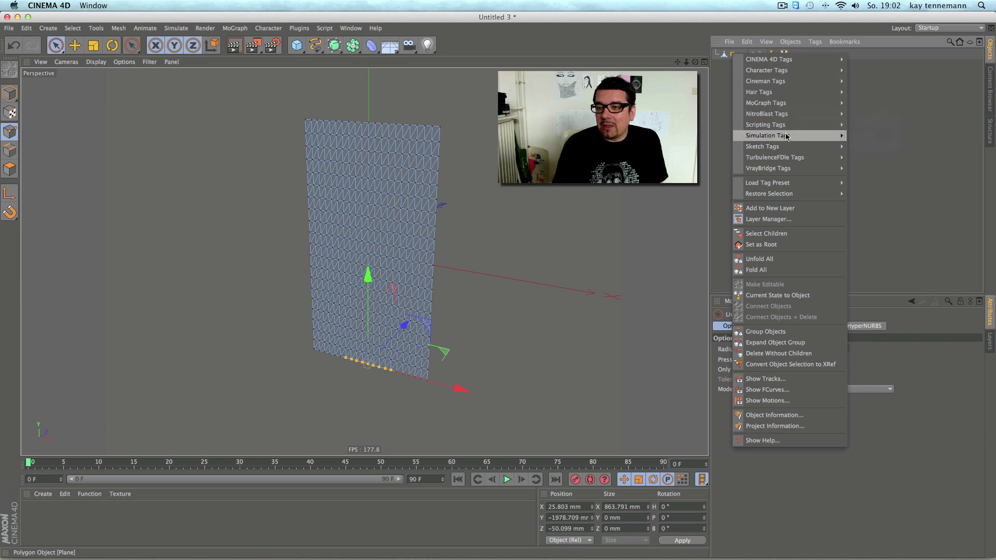
pyautogui.moveTo(817, 137)
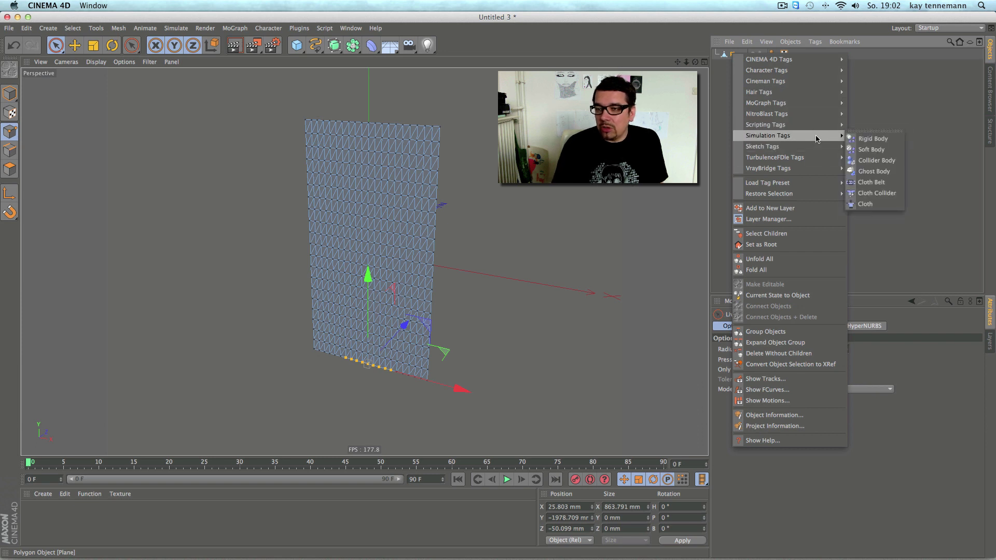
pyautogui.click(875, 204)
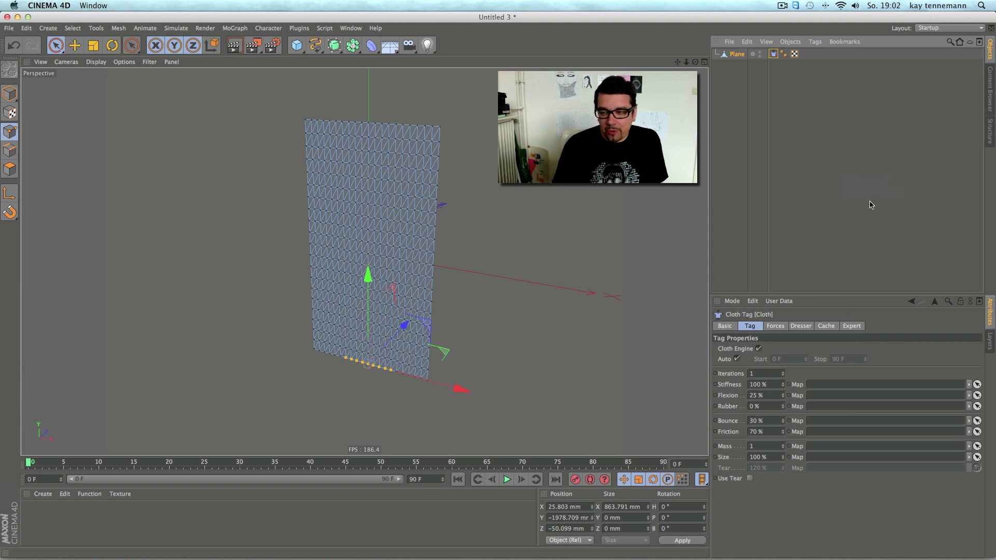
# Step: Set the selected lower-edge points as fix points in the Cloth tag's Dresser settings
pyautogui.click(776, 327)
pyautogui.click(801, 326)
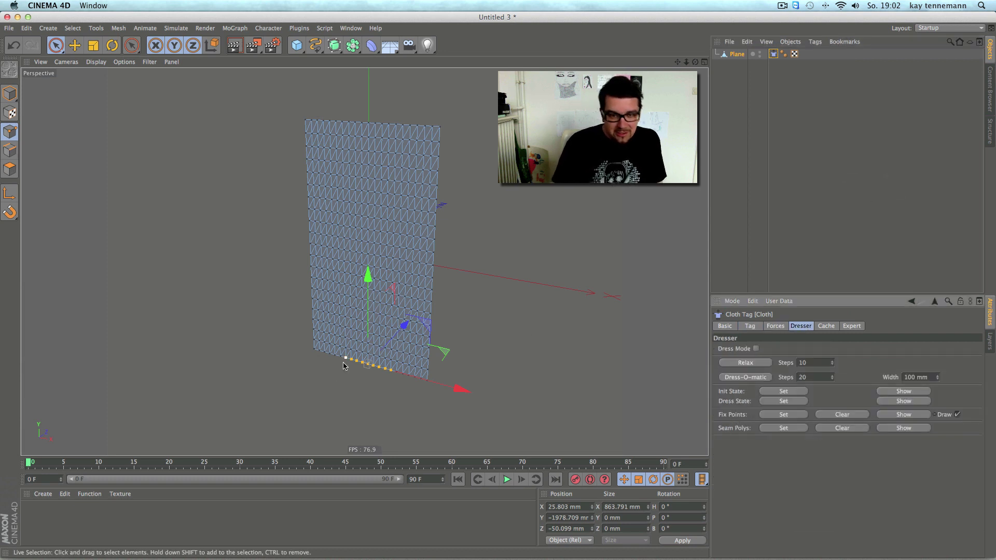
pyautogui.click(779, 415)
# Step: Play the cloth simulation to check the fixed points, return to the first frame, and clear the point selection
pyautogui.click(507, 480)
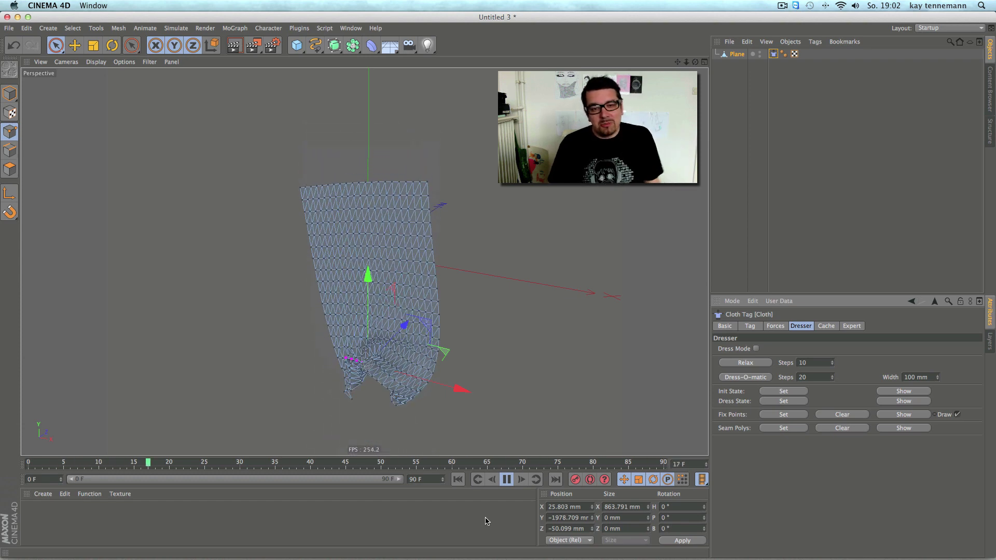
pyautogui.click(476, 484)
pyautogui.click(476, 484)
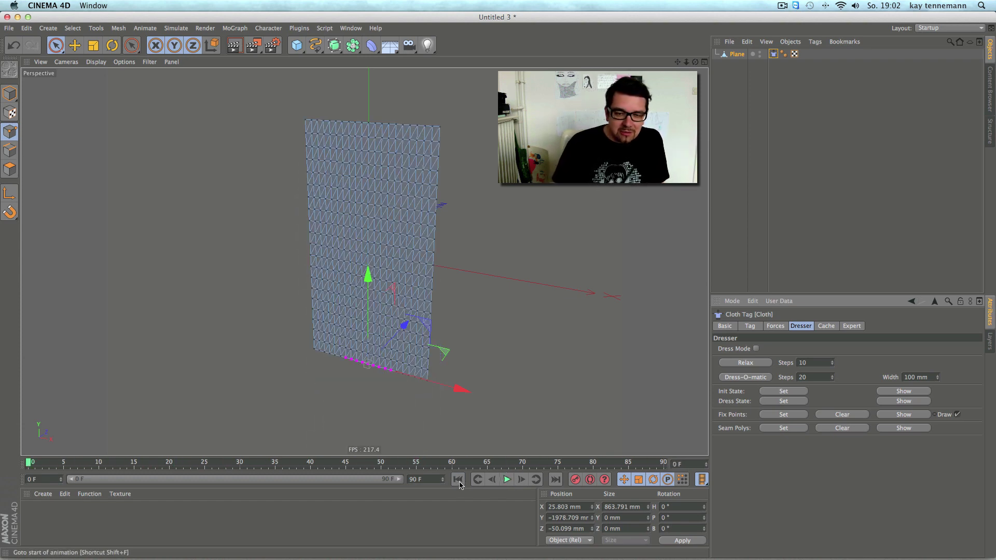
pyautogui.keyDown('alt'); pyautogui.moveTo(535, 234); pyautogui.dragTo(491, 250, button='middle'); pyautogui.keyUp('alt')
pyautogui.click(493, 265)
pyautogui.keyDown('alt'); pyautogui.moveTo(491, 267); pyautogui.dragTo(591, 273, button='right'); pyautogui.keyUp('alt')
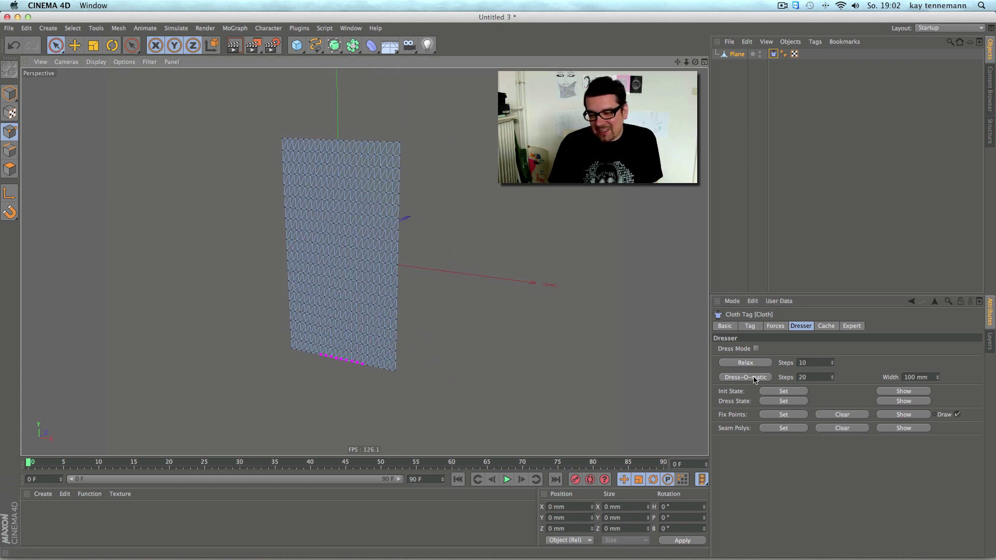
# Step: Set the cloth's Wind Strength to 3, test the simulation, and return to the first frame
pyautogui.click(776, 326)
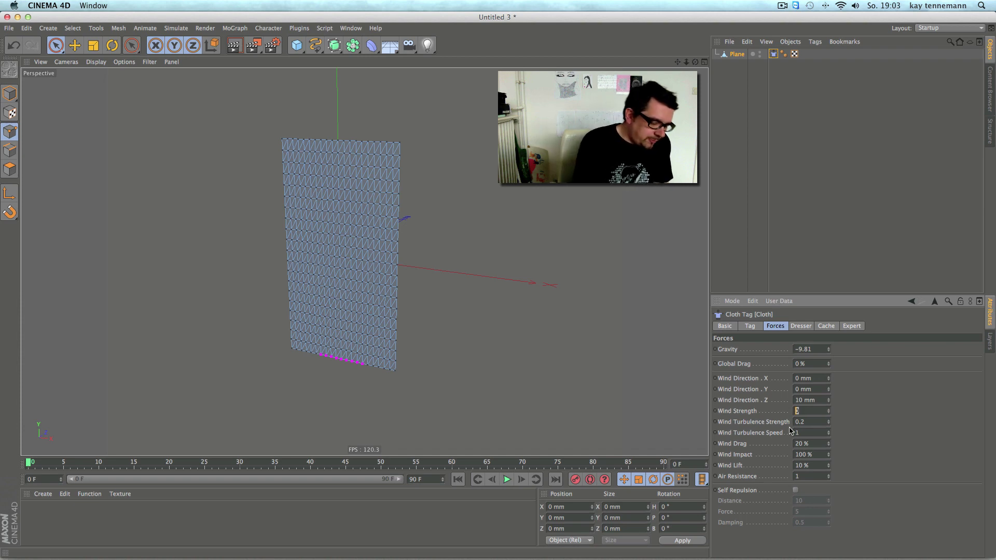
pyautogui.click(507, 480)
pyautogui.click(507, 480)
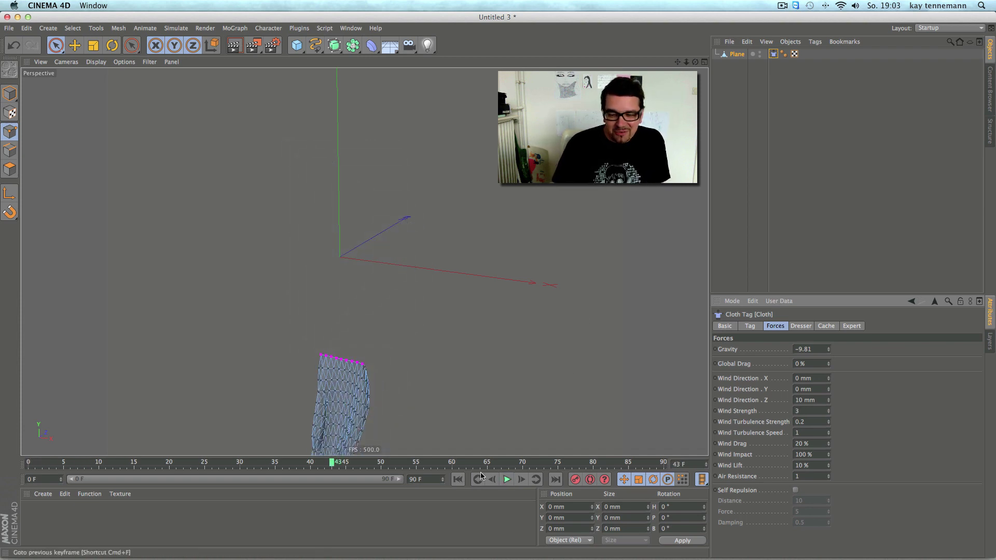
pyautogui.click(457, 480)
# Step: Test the simulation with Wind Direction Y at 1.5 mm, and set Gravity to -4 and Global Drag to 2 %
pyautogui.moveTo(831, 393); pyautogui.dragTo(832, 384)
pyautogui.click(507, 480)
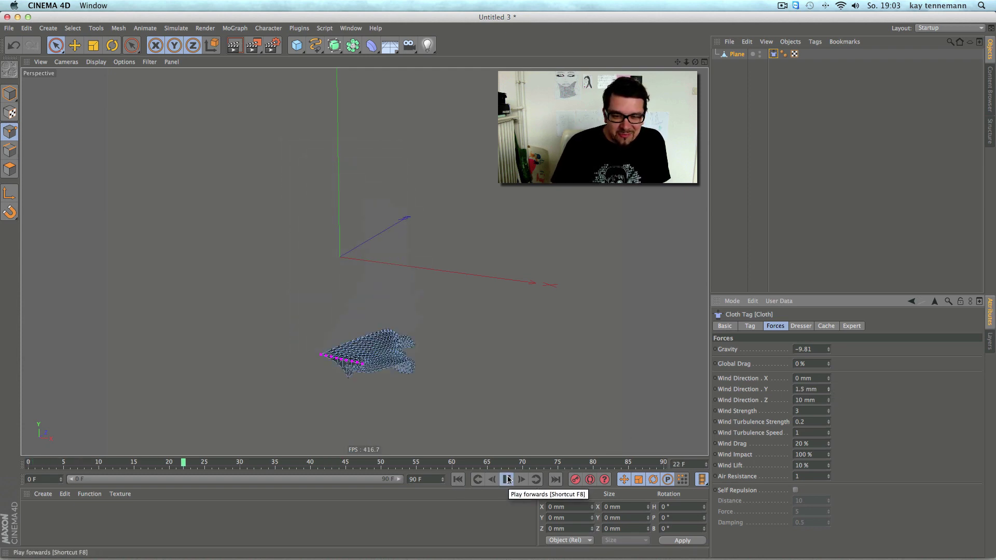
pyautogui.click(507, 479)
pyautogui.click(465, 485)
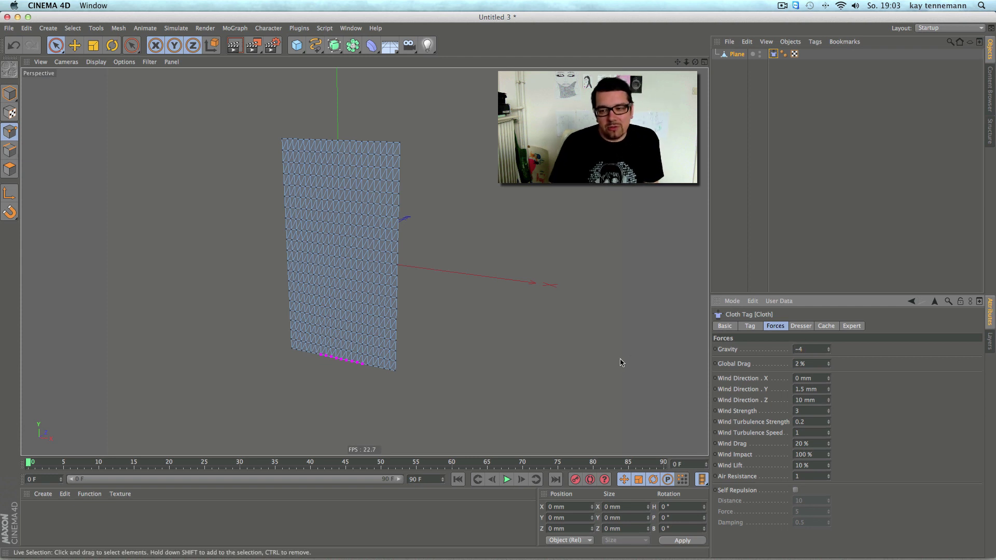
# Step: Set the cloth's Wind Direction Z to 0 mm and Y to 7.1 mm, and play the simulation
pyautogui.doubleClick(818, 400)
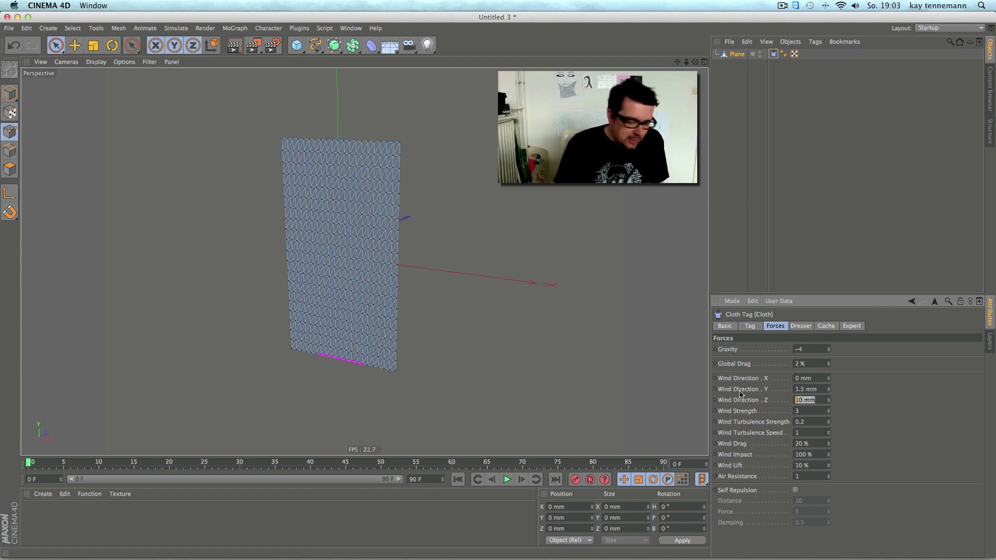
pyautogui.write('0')
pyautogui.press('Return')
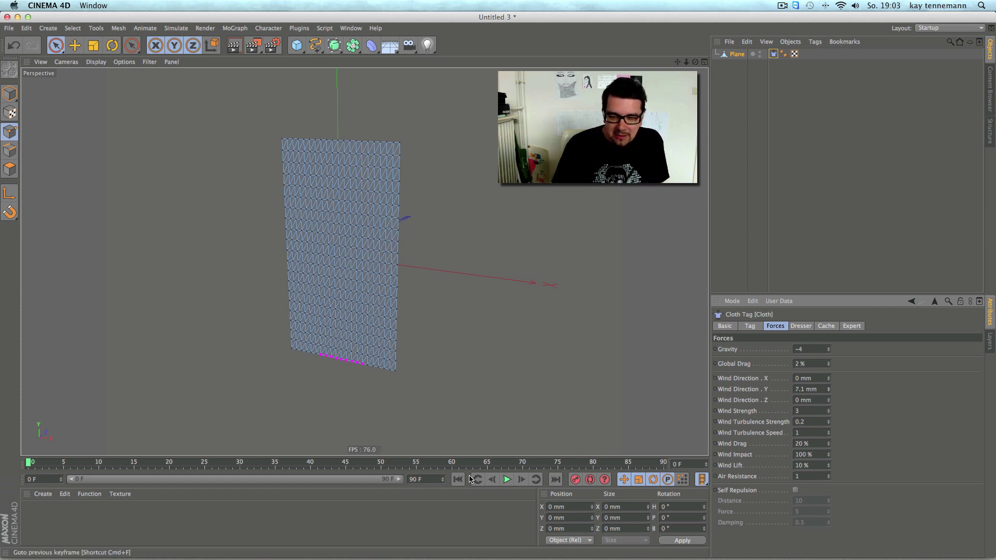
pyautogui.click(507, 480)
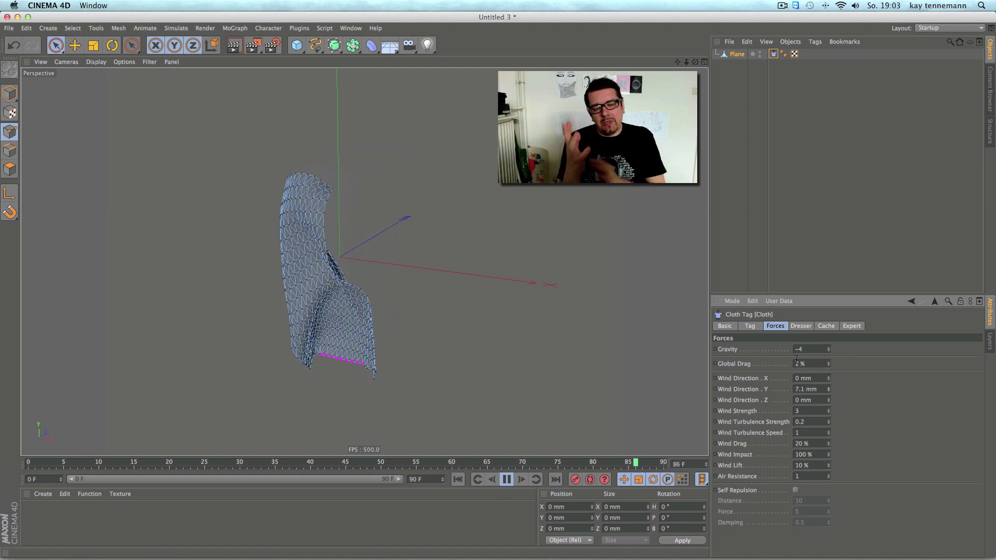
# Step: Lengthen the timeline to 200 frames and extend the preview range to frame 200
pyautogui.doubleClick(422, 479)
pyautogui.write('2')
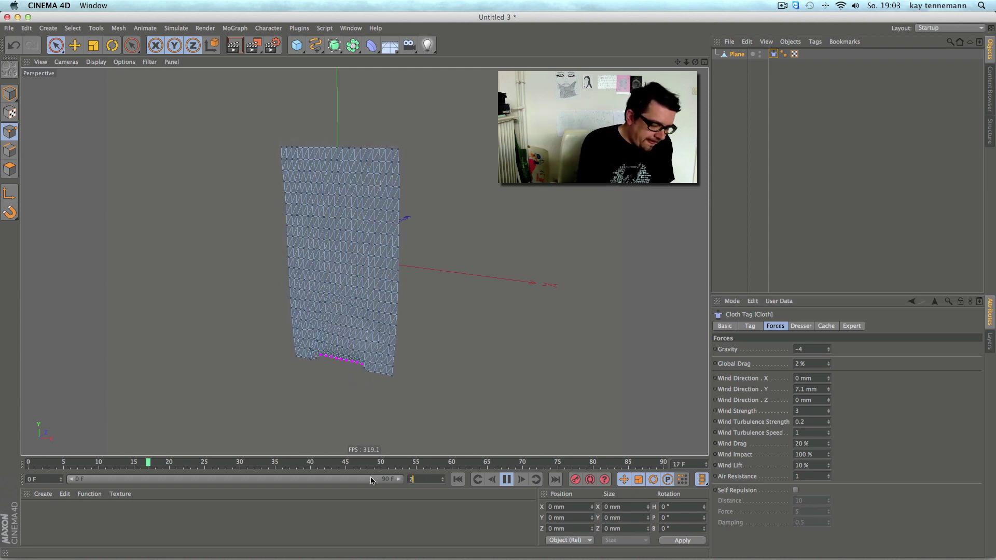
pyautogui.write('00')
pyautogui.press('Return')
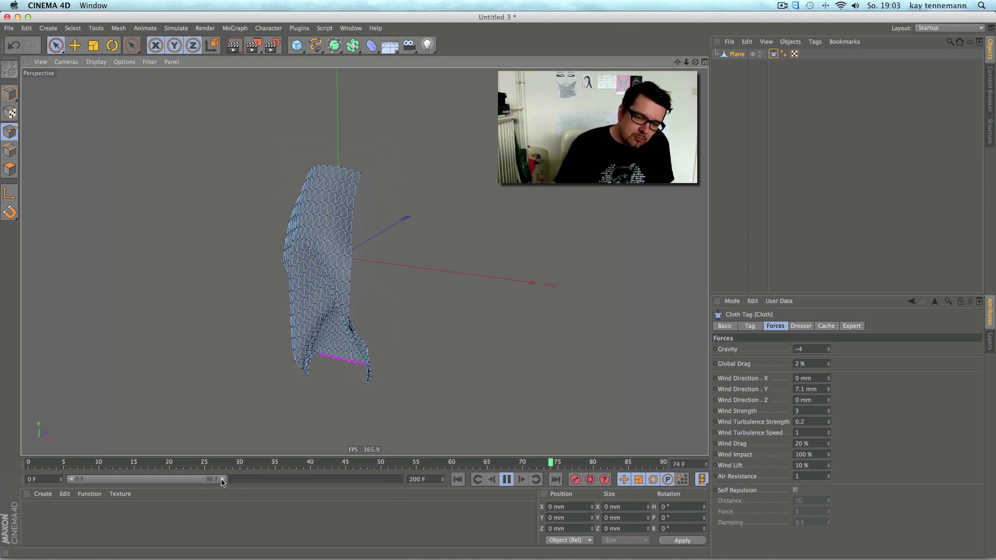
pyautogui.moveTo(222, 479); pyautogui.dragTo(399, 480)
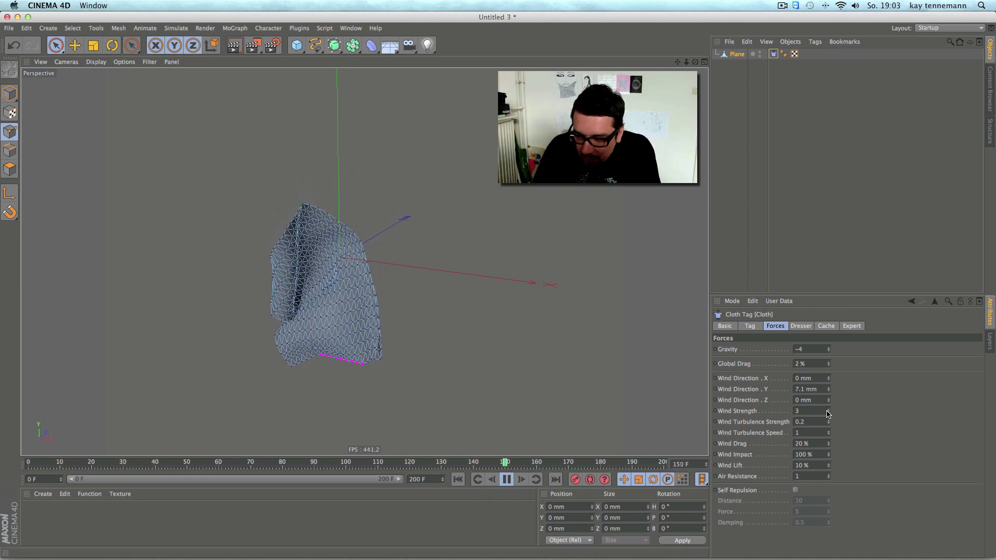
# Step: Set the cloth's Wind Turbulence Speed to 2 and Wind Turbulence Strength to 1.2 during playback
pyautogui.click(799, 433)
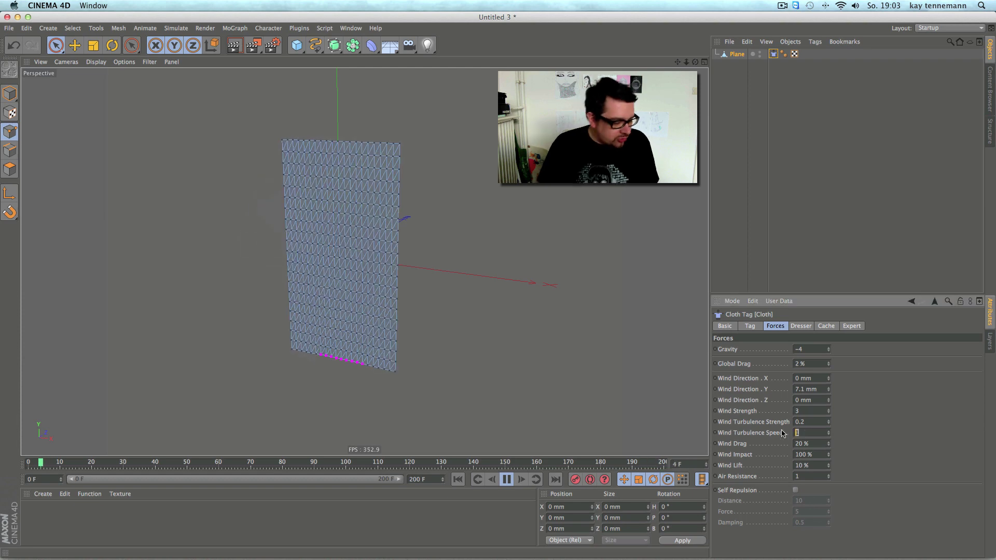
pyautogui.write('2')
pyautogui.press('Return')
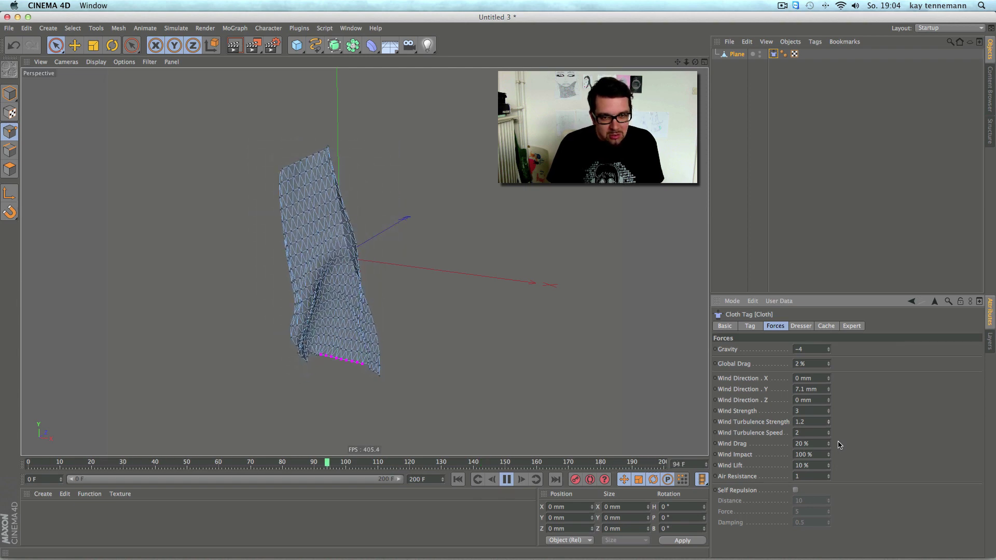
# Step: Stop the simulation playback and return the timeline to frame 0
pyautogui.click(508, 481)
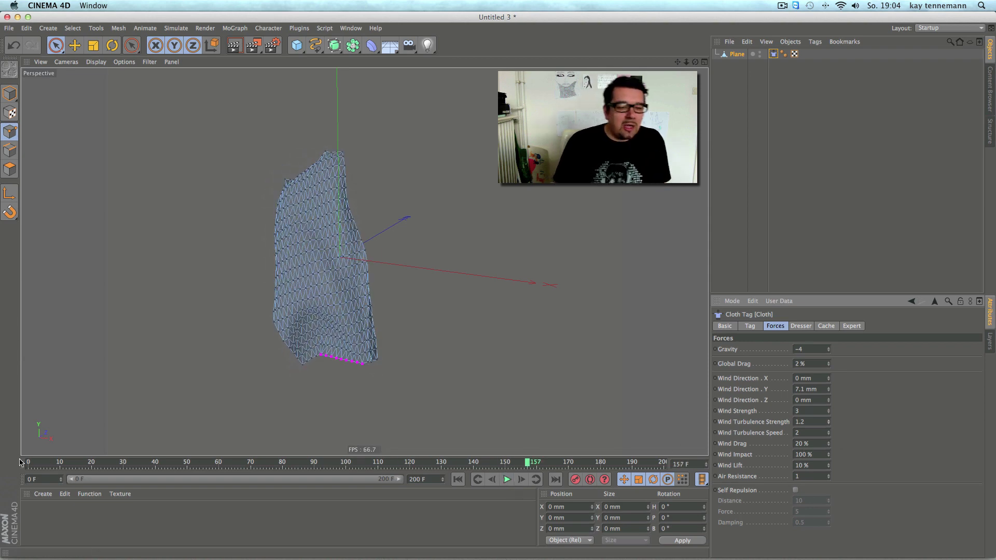
pyautogui.click(37, 463)
pyautogui.moveTo(38, 463)
pyautogui.mouseDown()
pyautogui.moveTo(374, 463)
pyautogui.moveTo(27, 449)
pyautogui.mouseUp()
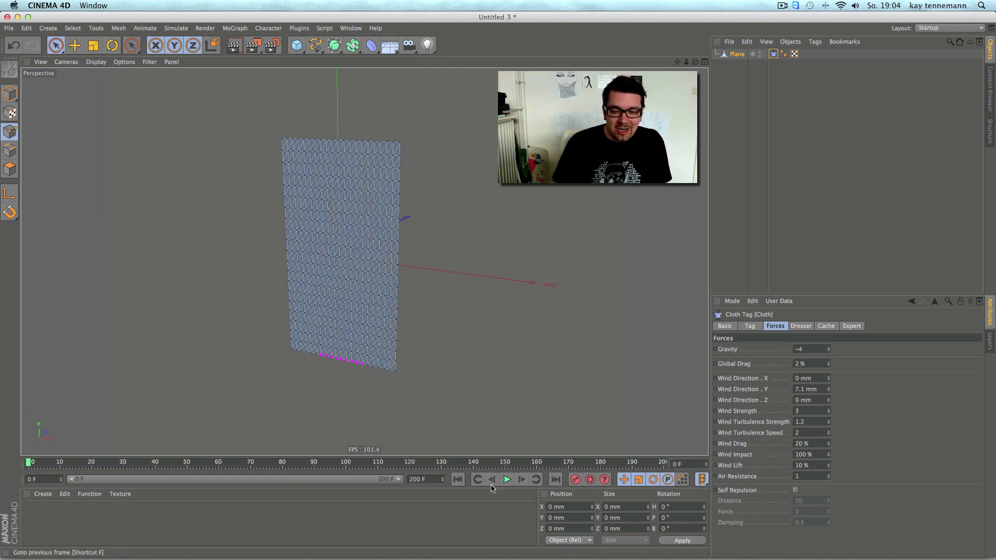
# Step: Open the realtime keyframe recorder for the plane and enable only PLA recording with the Project range
pyautogui.click(743, 55)
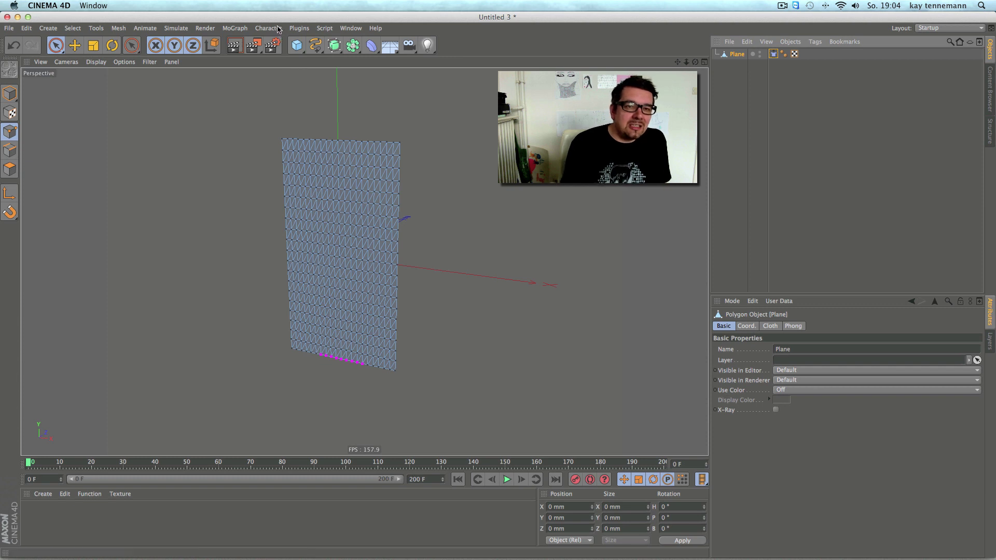
pyautogui.click(235, 28)
pyautogui.moveTo(240, 43)
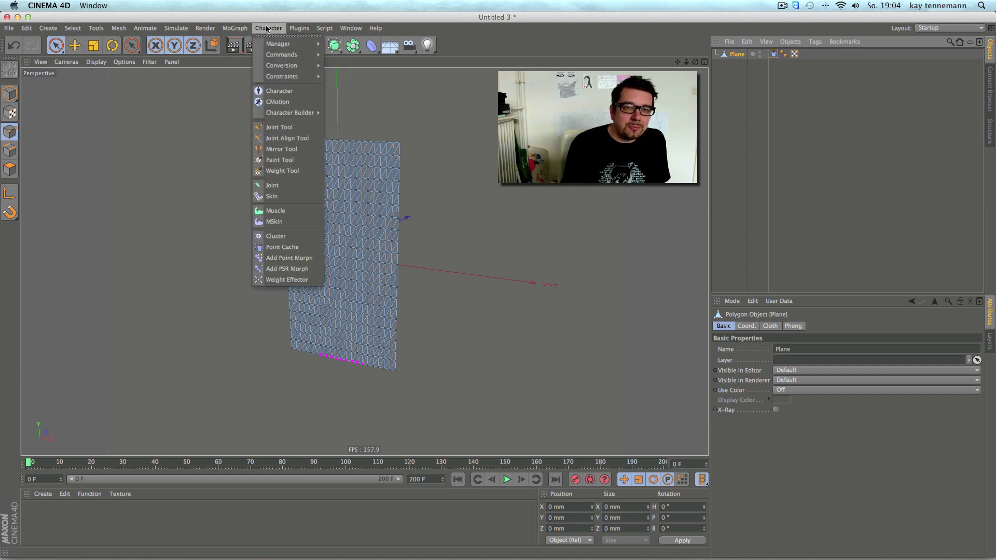
pyautogui.click(369, 90)
pyautogui.moveTo(369, 19); pyautogui.dragTo(523, 180)
pyautogui.click(495, 299)
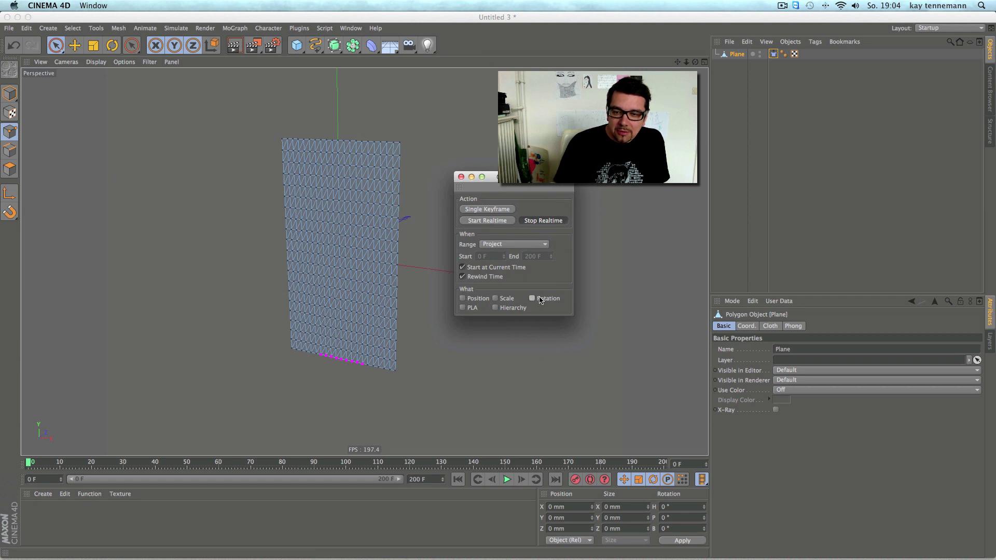
pyautogui.click(463, 308)
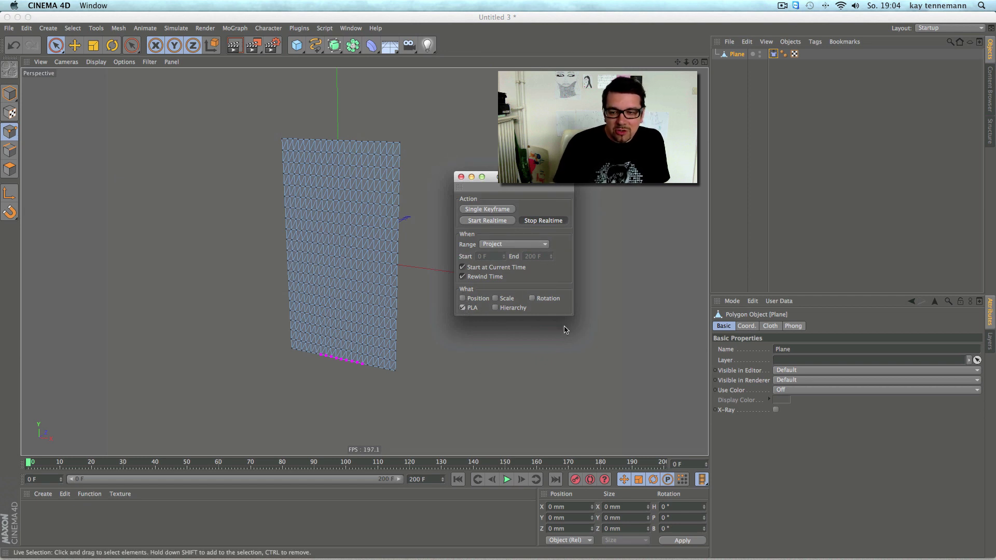
pyautogui.moveTo(573, 311); pyautogui.dragTo(634, 333)
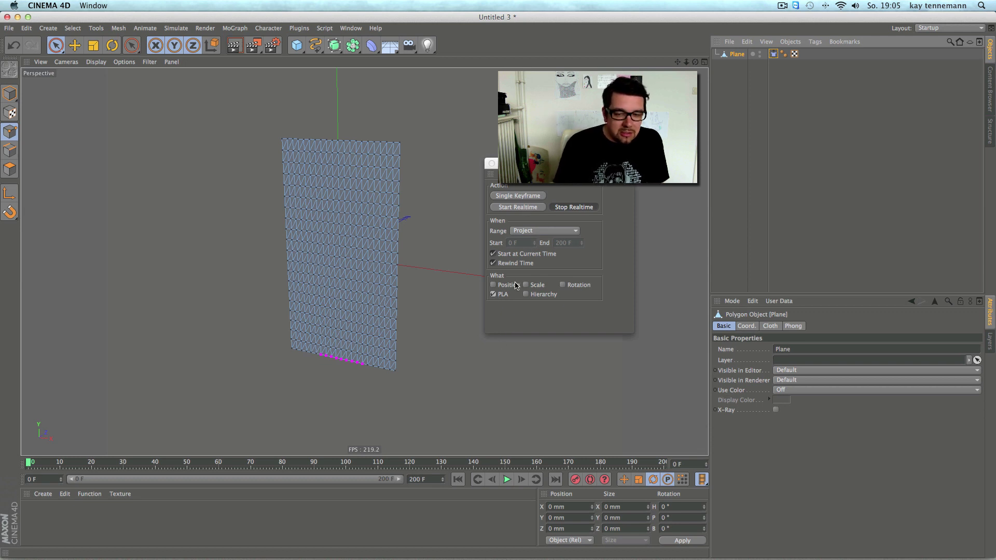
# Step: Record the plane's cloth simulation in realtime as PLA keyframes over the project range
pyautogui.click(509, 209)
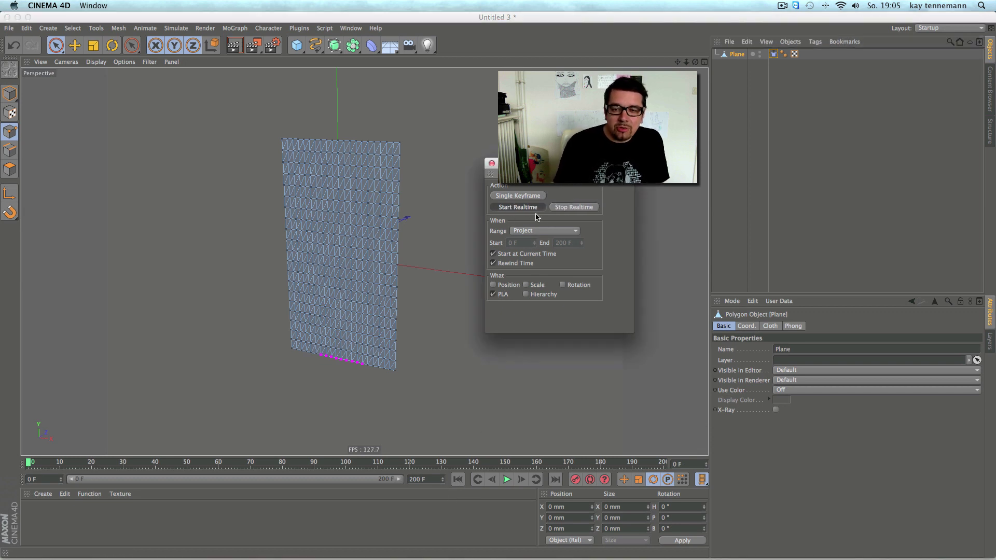
pyautogui.click(451, 139)
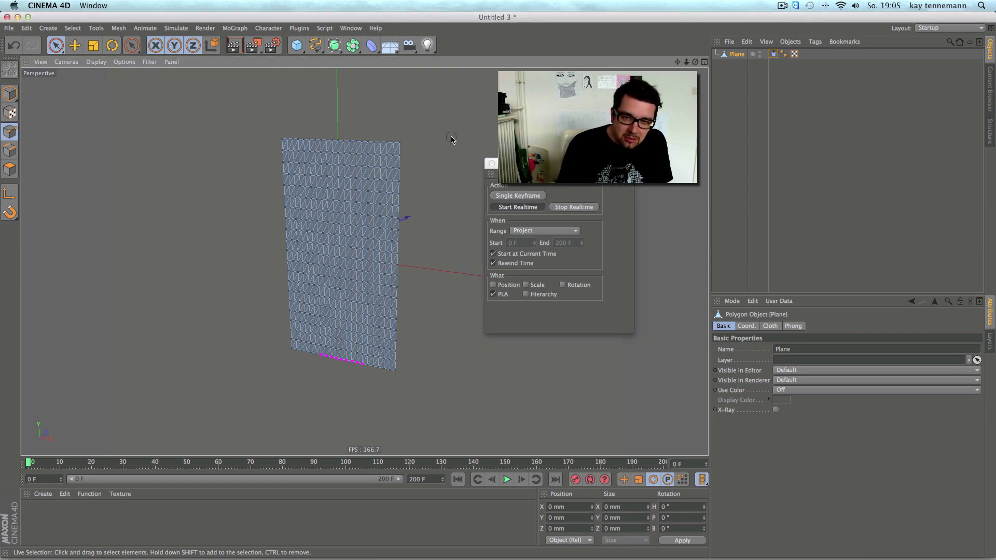
pyautogui.press('e')
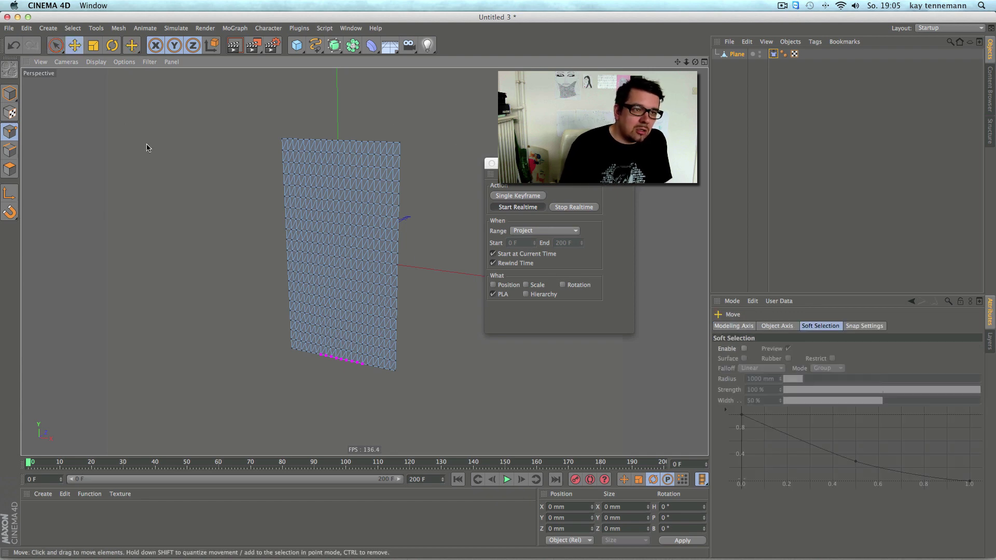
pyautogui.press('F8')
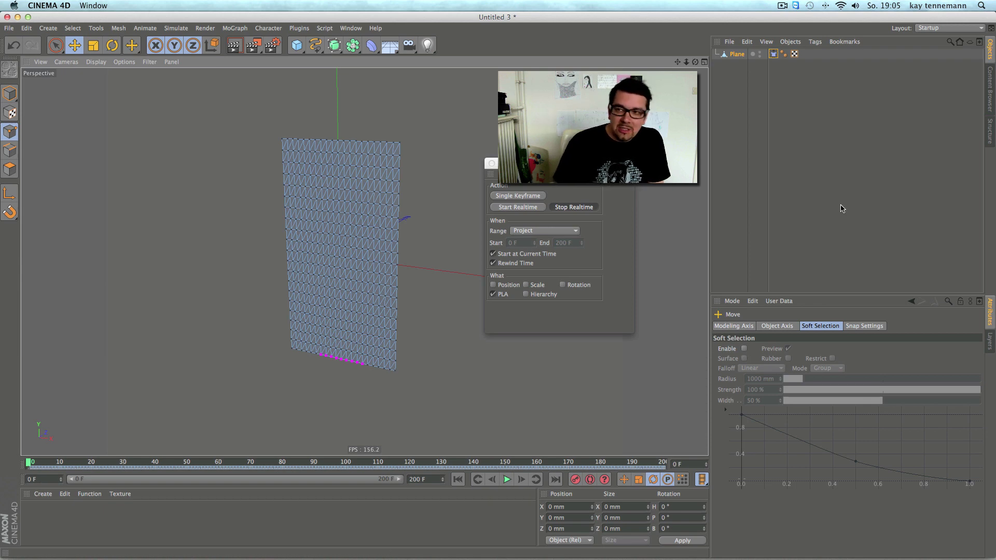
# Step: Show the plane's animation tracks and expand the PLA track to examine the recorded keys
pyautogui.rightClick(738, 50)
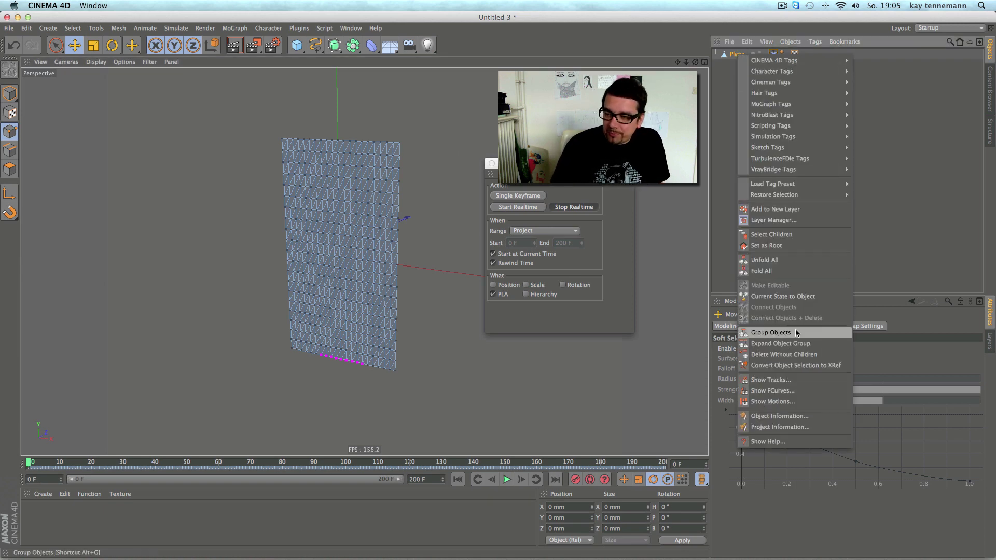
pyautogui.click(789, 382)
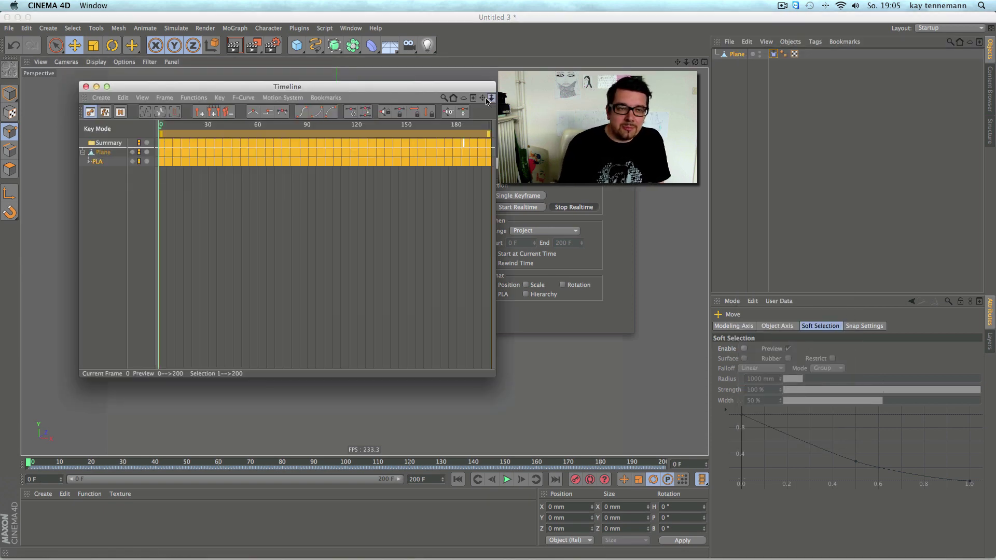
pyautogui.click(89, 162)
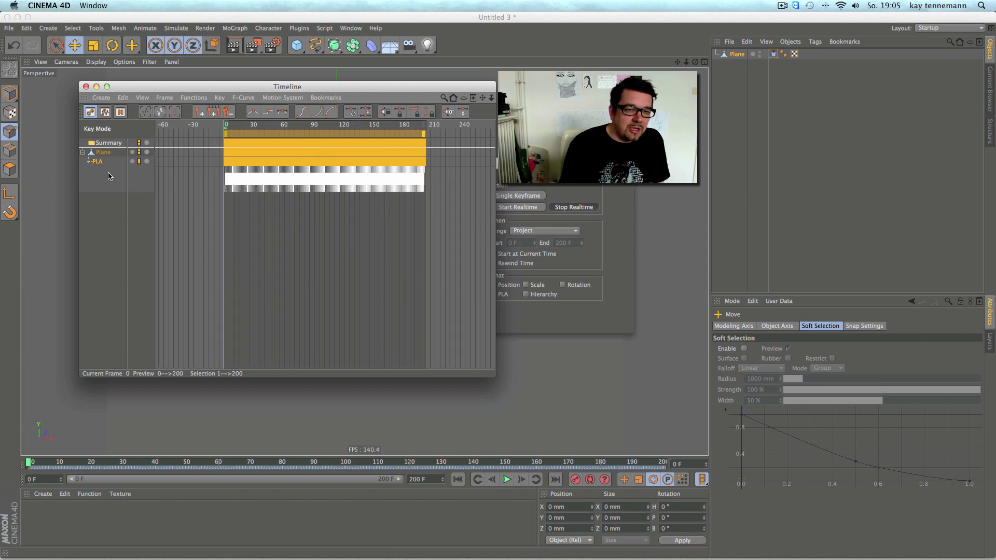
pyautogui.click(87, 87)
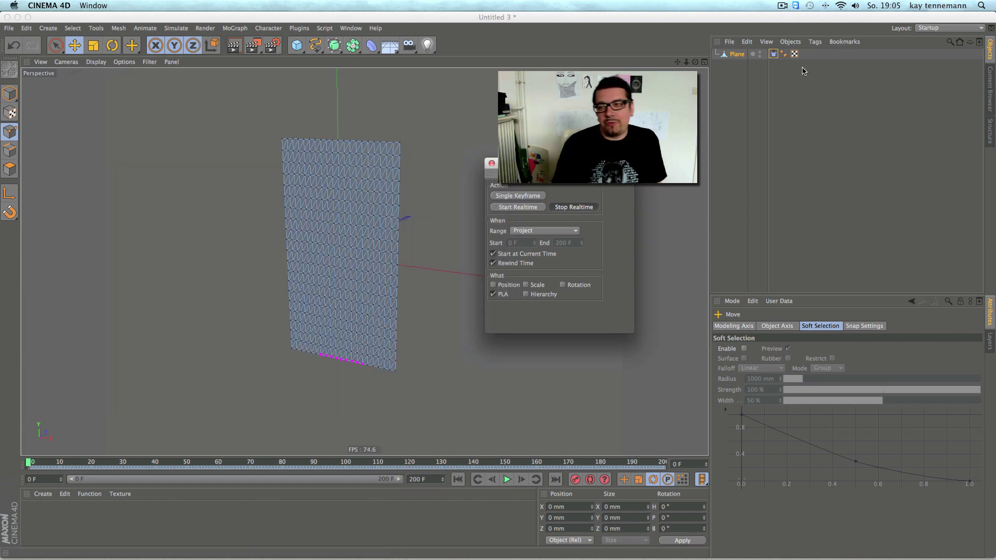
# Step: Delete the plane's Cloth tag, close the keyframe recorder, and play the baked PLA animation
pyautogui.click(773, 54)
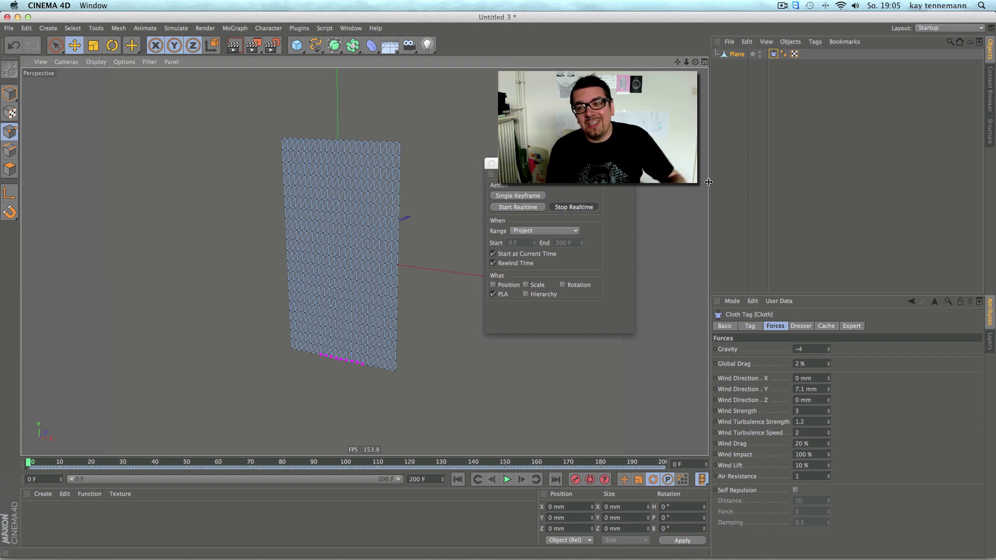
pyautogui.press('Delete')
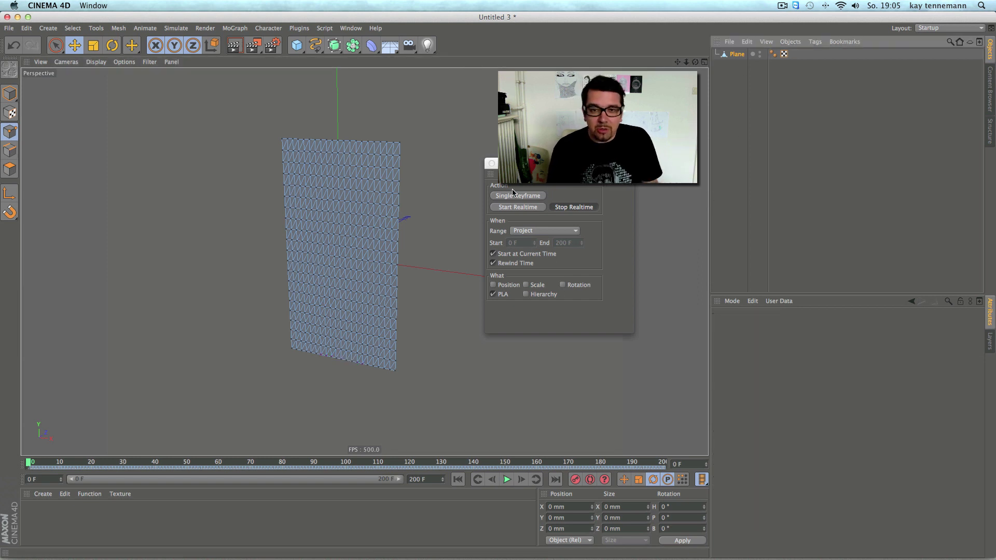
pyautogui.click(492, 164)
pyautogui.click(507, 480)
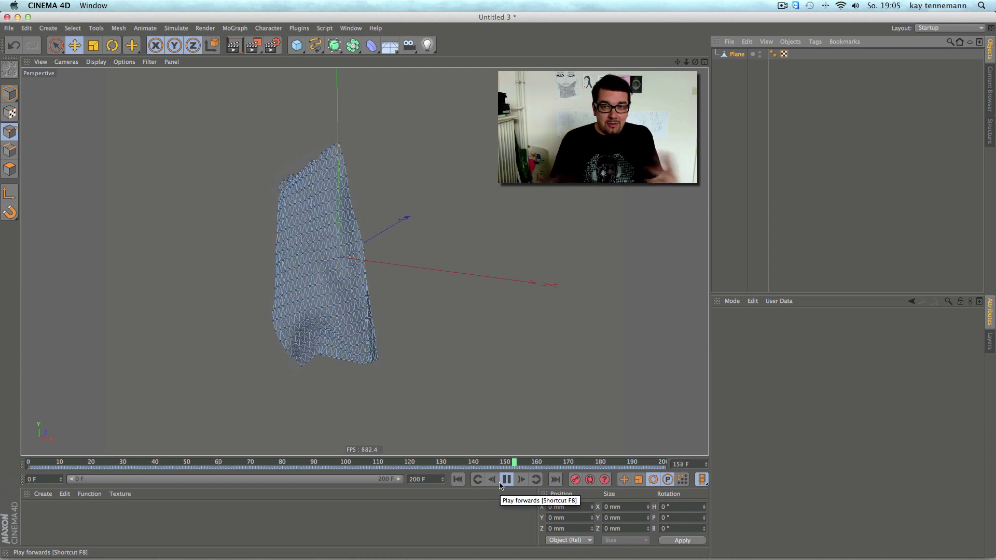
pyautogui.click(503, 483)
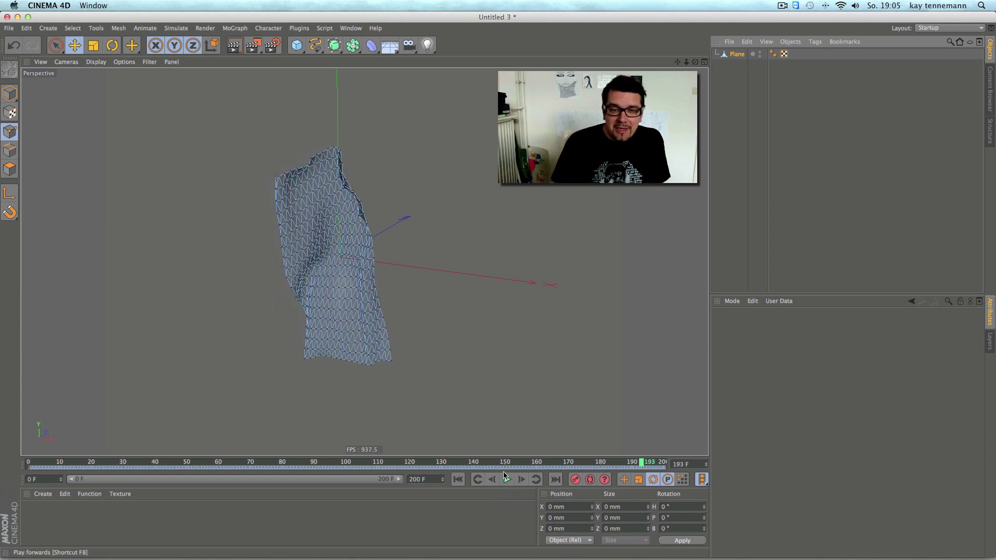
# Step: Switch to the open stoffsim02.c4d project and disable the Cloner, the petal's four deformers, Twist, Step and Random
pyautogui.click(356, 29)
pyautogui.click(371, 265)
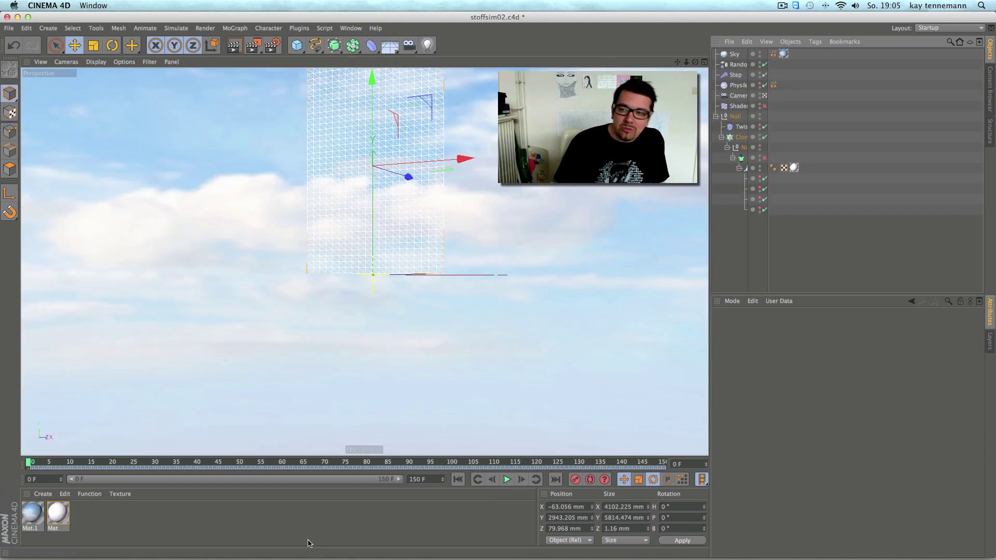
pyautogui.moveTo(768, 210); pyautogui.dragTo(766, 139)
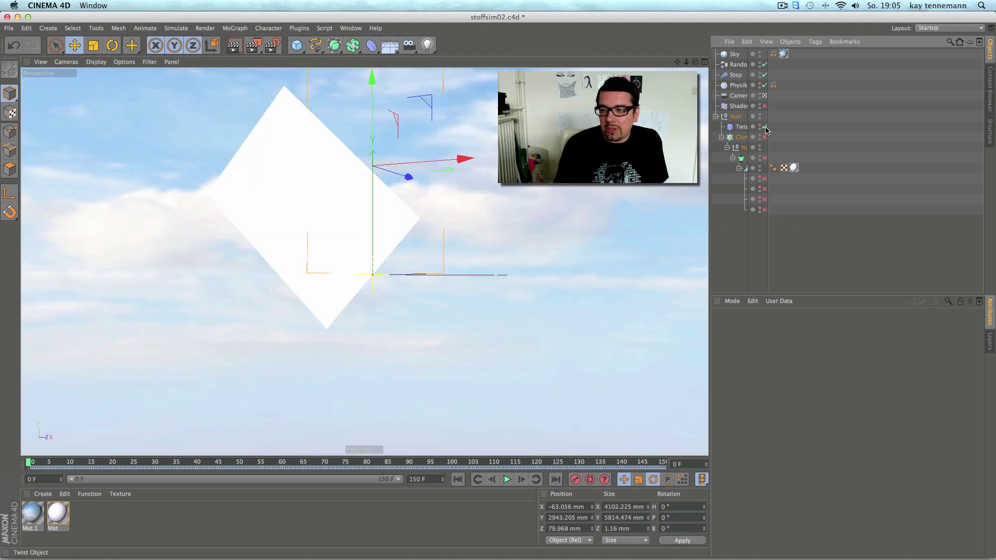
pyautogui.click(766, 127)
pyautogui.moveTo(766, 78); pyautogui.dragTo(765, 65)
pyautogui.moveTo(492, 283)
pyautogui.keyDown('alt'); pyautogui.mouseDown()
pyautogui.moveTo(489, 302)
pyautogui.moveTo(494, 285)
pyautogui.mouseUp(); pyautogui.keyUp('alt')
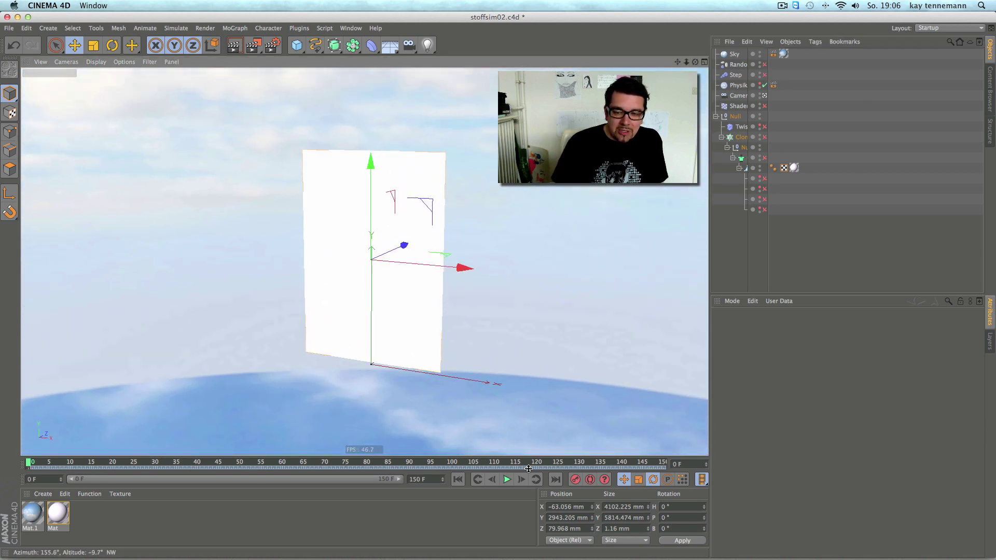
# Step: Switch the view from the scene camera to the default camera and disable the Physikalischer Himmel object
pyautogui.click(67, 62)
pyautogui.moveTo(78, 88)
pyautogui.click(182, 91)
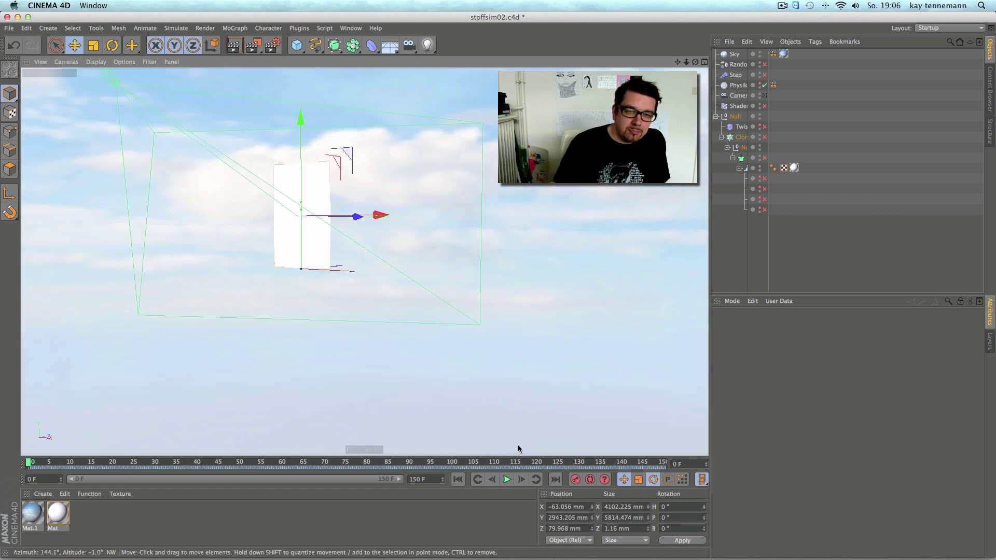
pyautogui.keyDown('alt'); pyautogui.moveTo(388, 287); pyautogui.dragTo(461, 307); pyautogui.keyUp('alt')
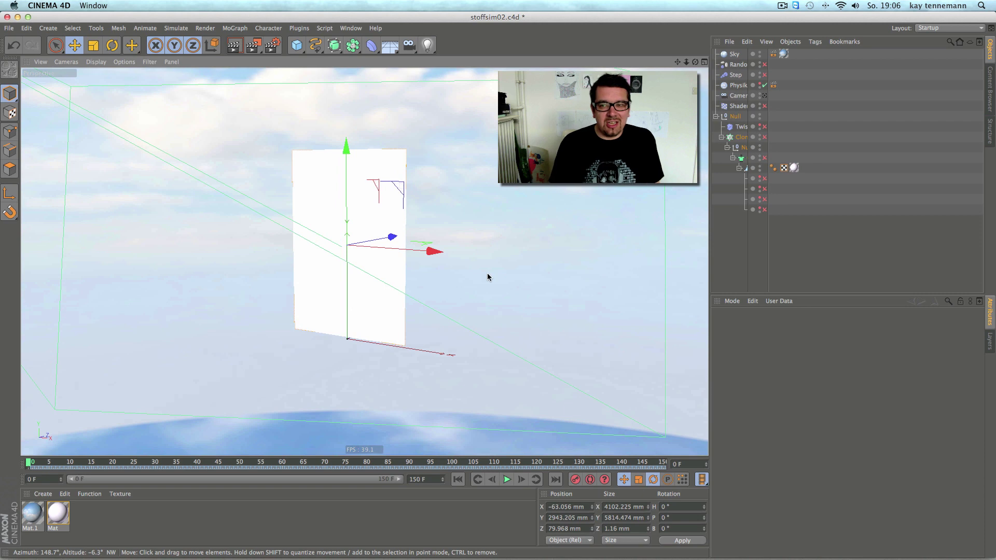
pyautogui.click(763, 95)
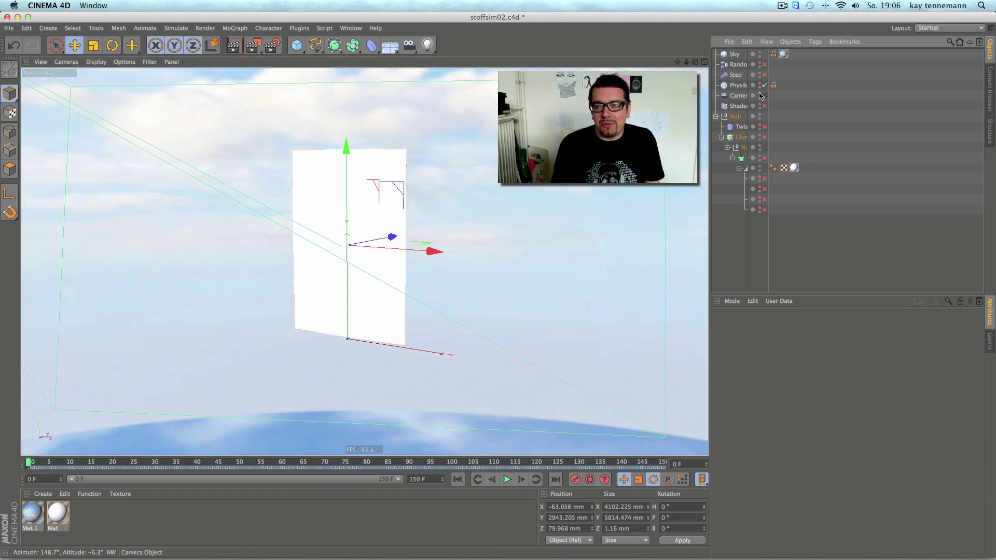
# Step: Play the single petal's baked animation and return to the first frame
pyautogui.click(507, 480)
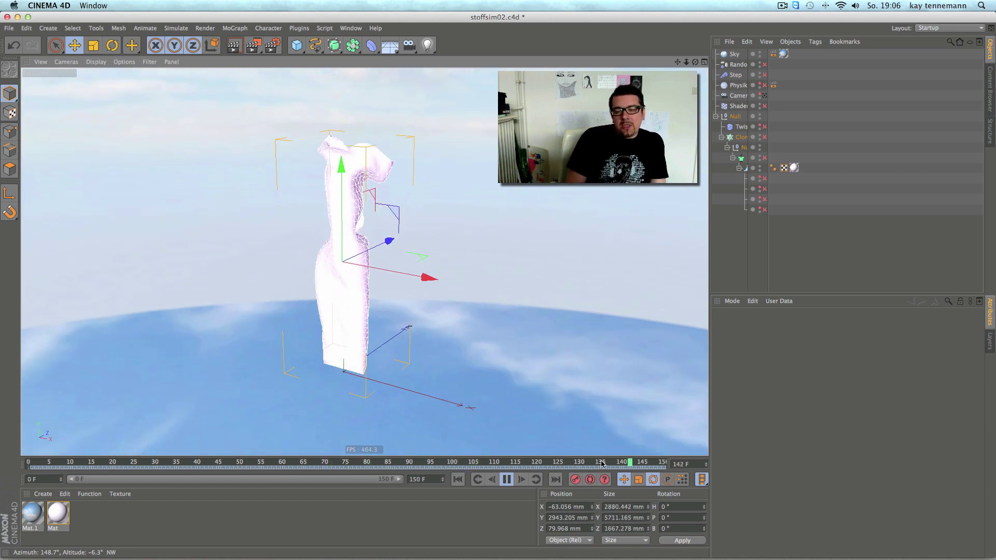
pyautogui.click(507, 479)
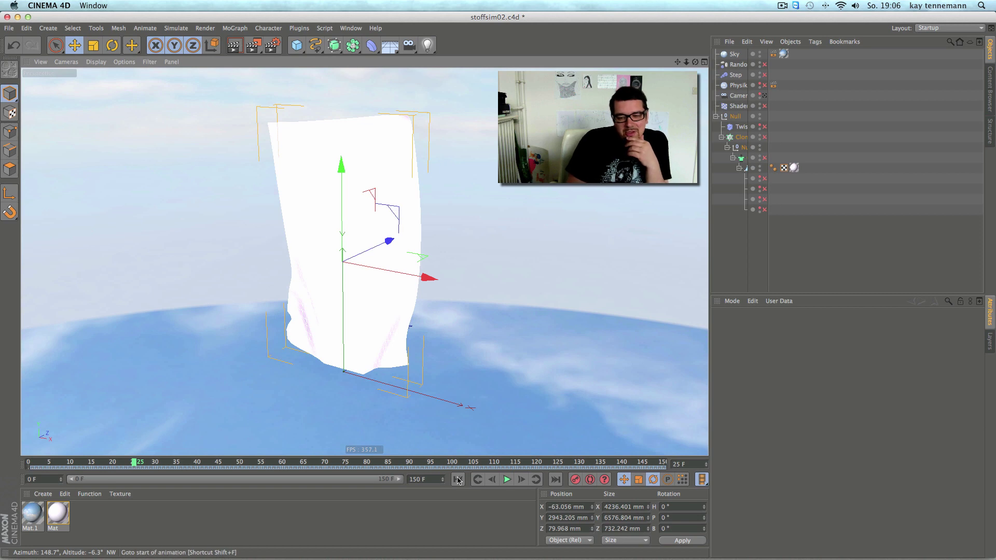
pyautogui.hotkey('shift', 'f')
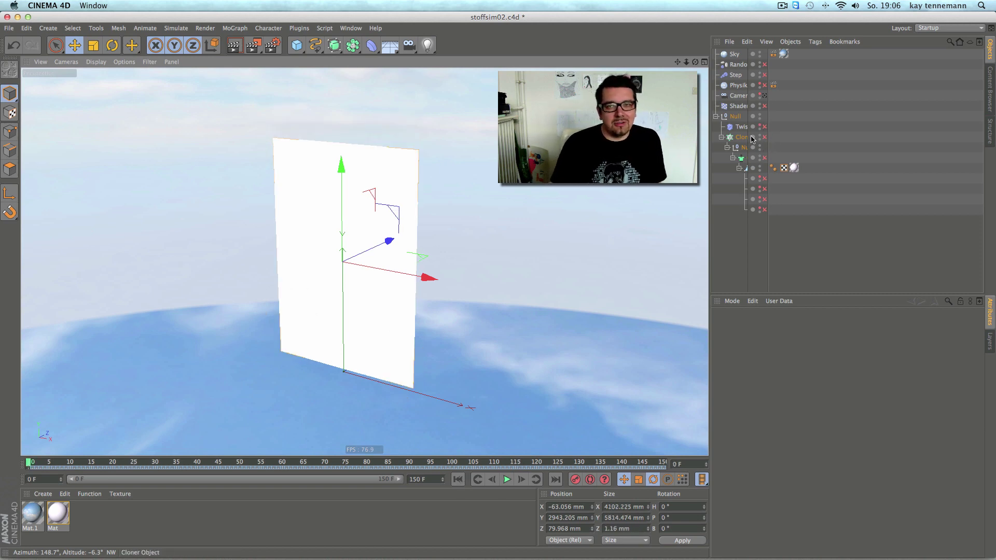
# Step: Select the radial Cloner, widen the object name column, and enable the Cloner to duplicate the petal
pyautogui.keyDown('alt'); pyautogui.moveTo(559, 230); pyautogui.dragTo(484, 254, button='right'); pyautogui.keyUp('alt')
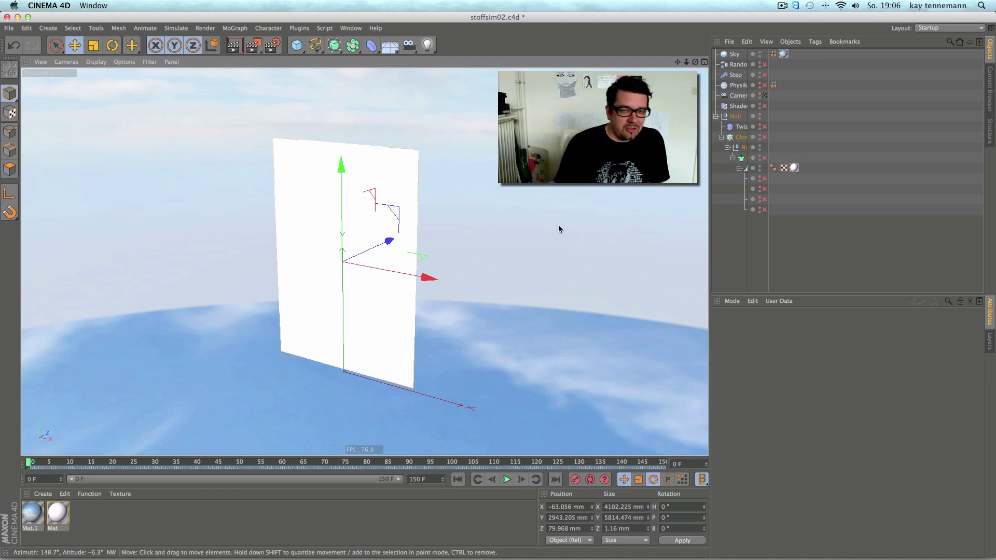
pyautogui.keyDown('alt'); pyautogui.moveTo(483, 255); pyautogui.dragTo(478, 240); pyautogui.keyUp('alt')
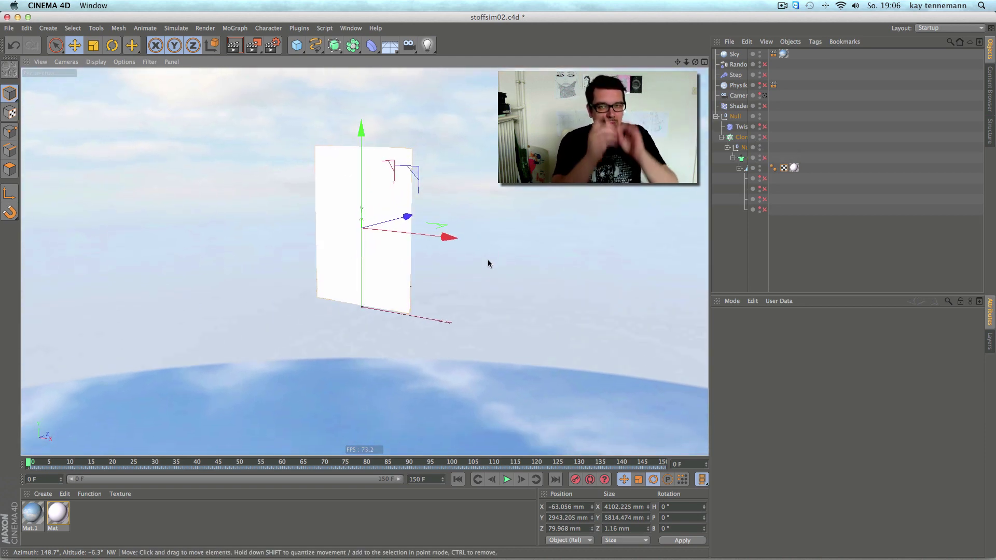
pyautogui.click(739, 137)
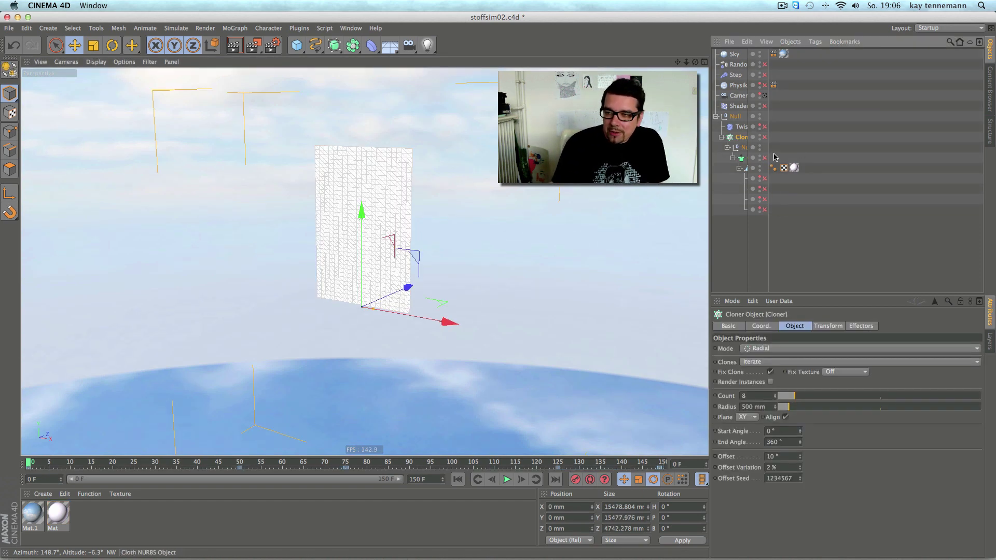
pyautogui.moveTo(768, 161); pyautogui.dragTo(836, 161)
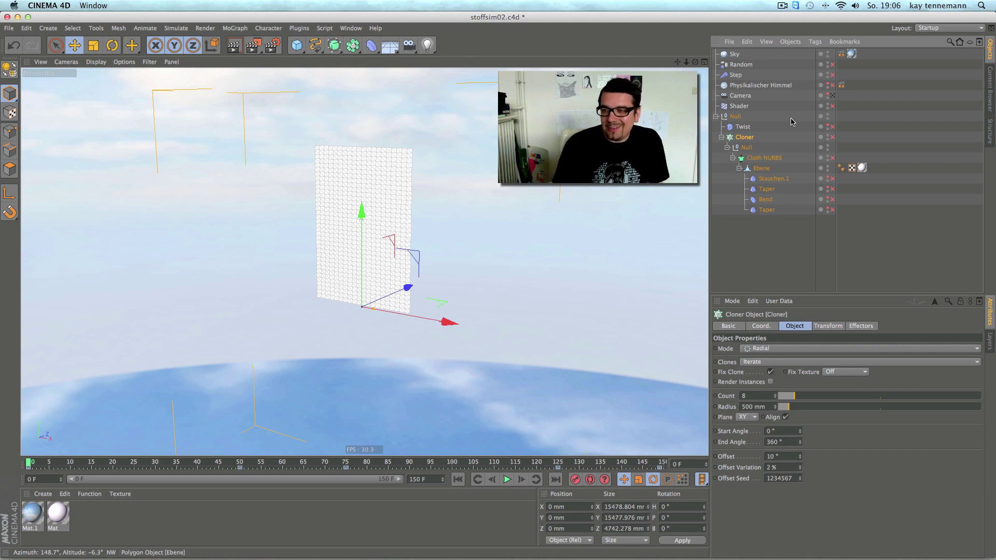
pyautogui.click(832, 138)
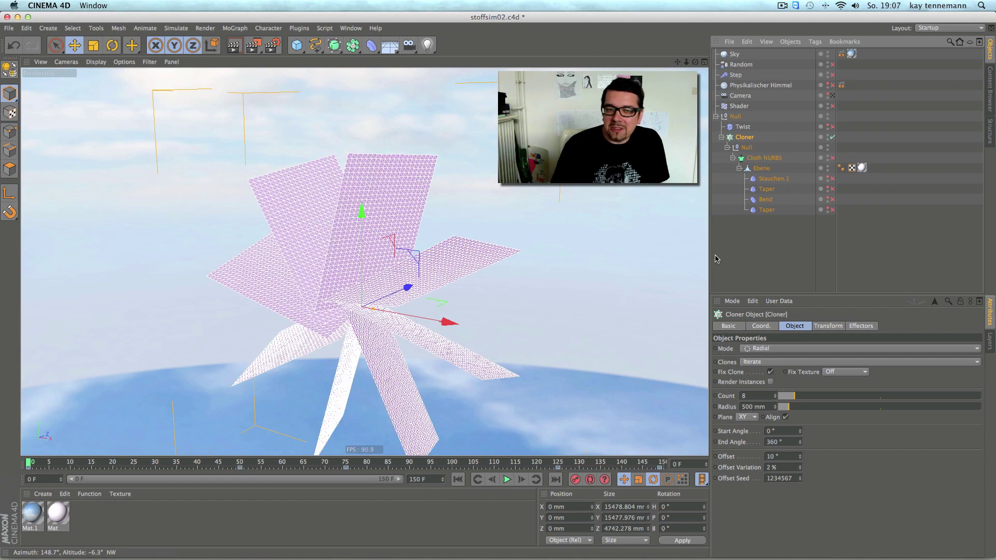
# Step: Set the R.H rotation in the Cloner's Transform properties to 54°
pyautogui.scroll(2, 477, 314)
pyautogui.keyDown('alt'); pyautogui.moveTo(478, 314); pyautogui.dragTo(526, 357); pyautogui.keyUp('alt')
pyautogui.keyDown('alt'); pyautogui.moveTo(485, 329); pyautogui.dragTo(482, 332); pyautogui.keyUp('alt')
pyautogui.click(828, 327)
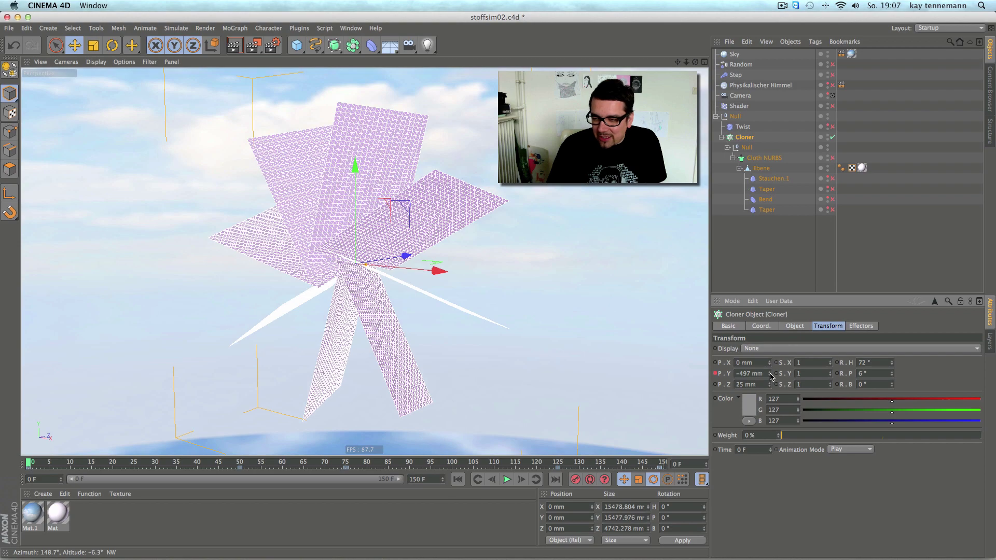
pyautogui.moveTo(892, 365)
pyautogui.mouseDown()
pyautogui.moveTo(891, 345)
pyautogui.moveTo(892, 377)
pyautogui.mouseUp()
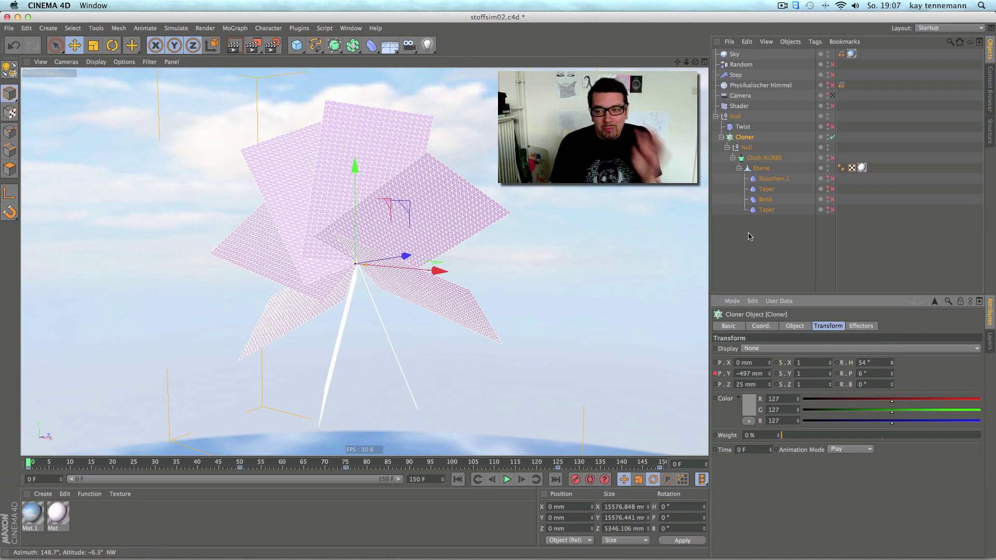
# Step: Play the cloned petals' animation with nothing selected, stop it, and return to the first frame
pyautogui.press('super+shift+a')
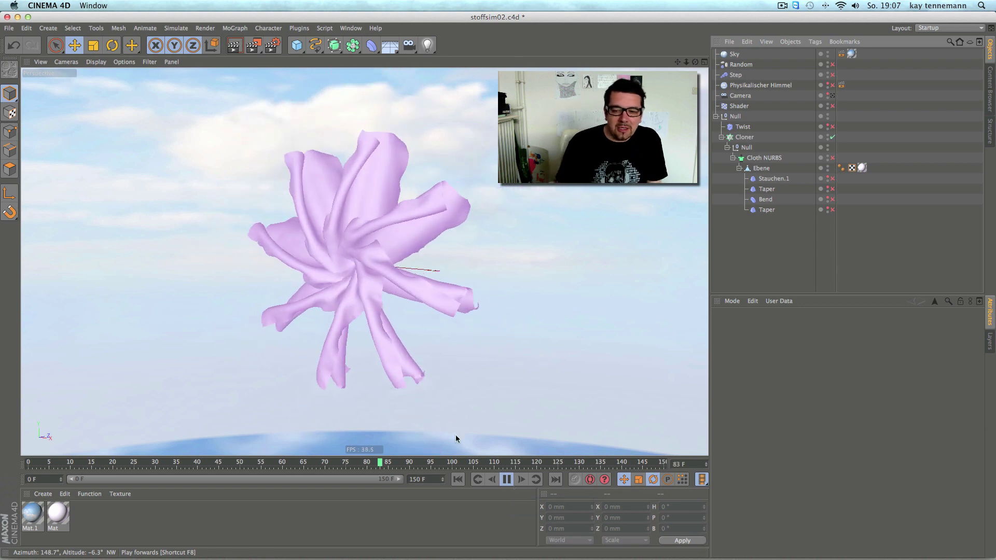
pyautogui.click(506, 479)
pyautogui.moveTo(470, 467); pyautogui.dragTo(28, 465)
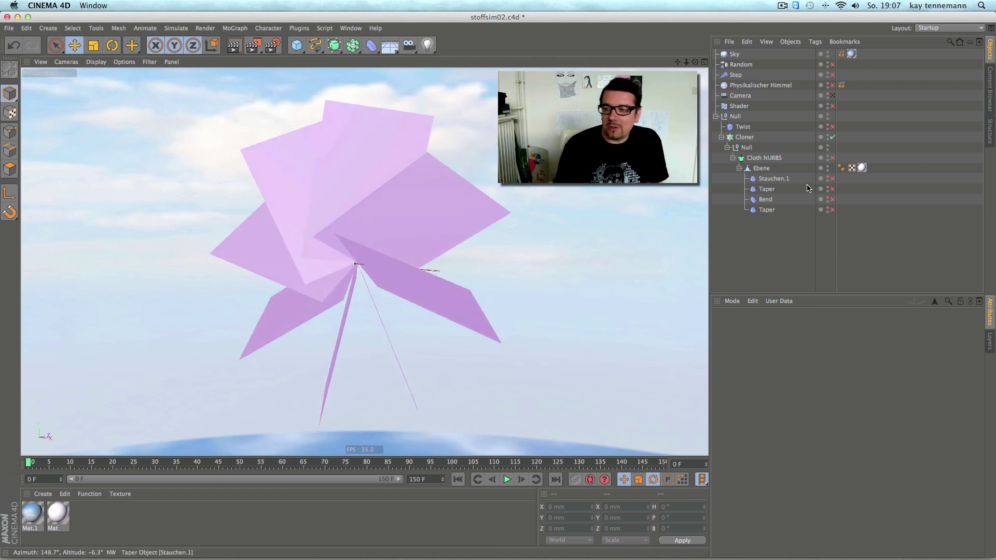
# Step: Disable the Cloner to show the single petal and enable the Taper deformer directly below Stauchen.1
pyautogui.click(767, 210)
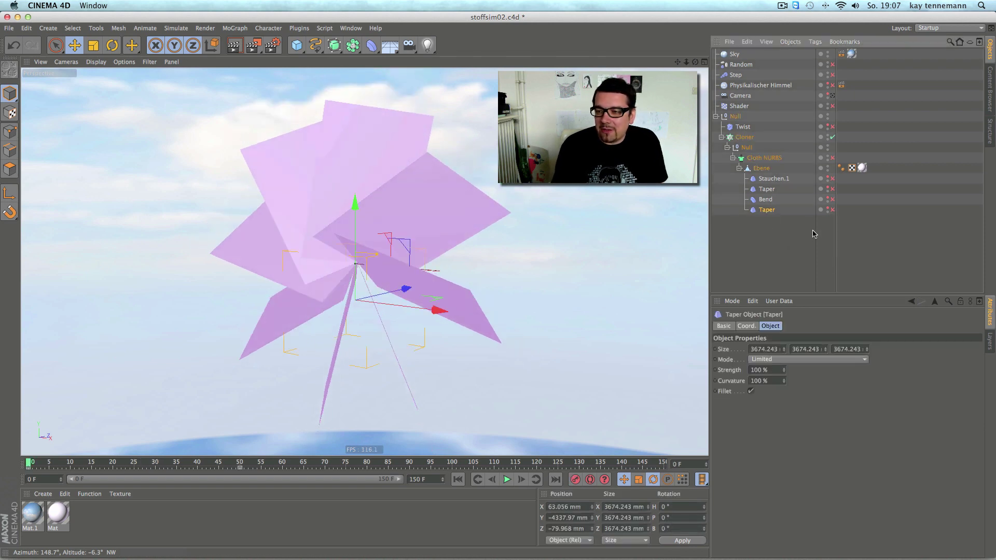
pyautogui.click(833, 137)
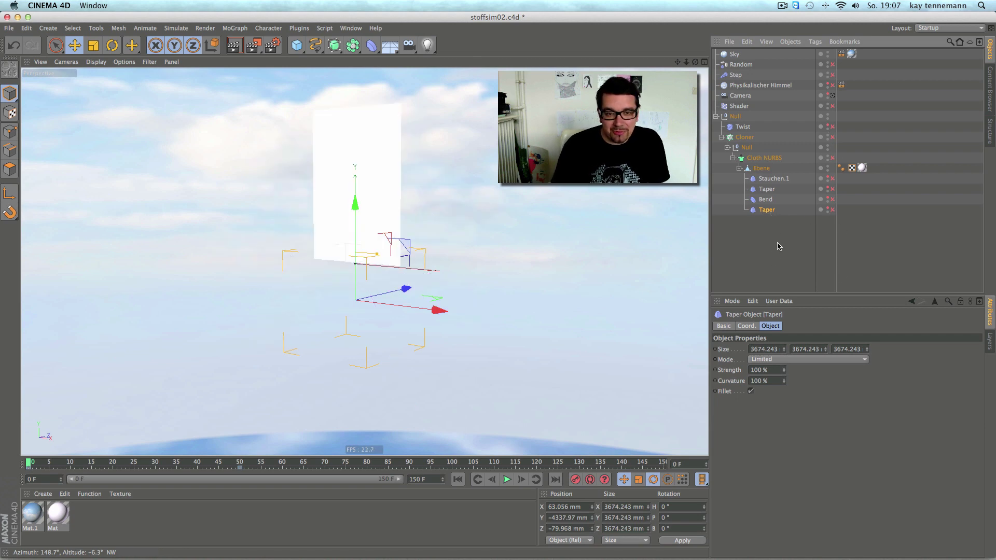
pyautogui.click(832, 210)
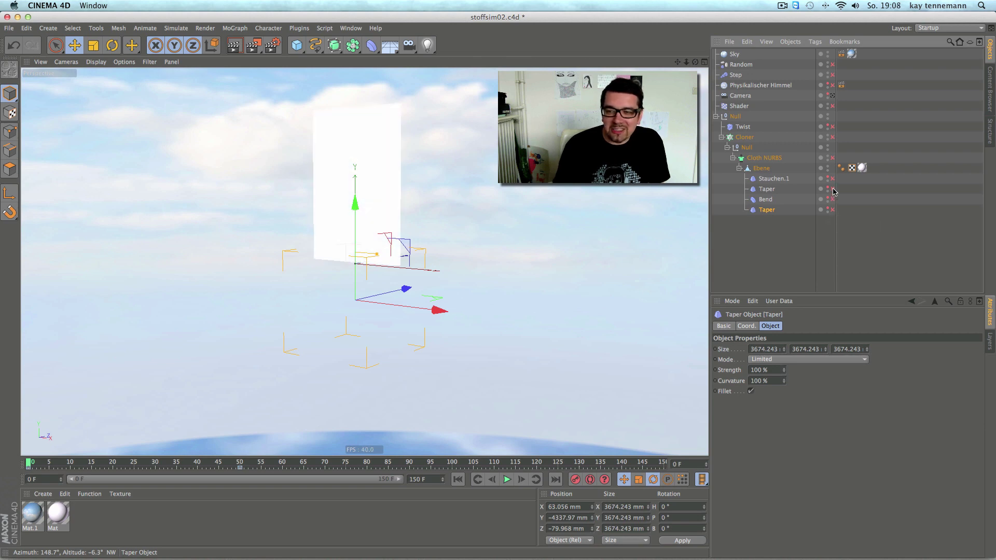
pyautogui.click(833, 188)
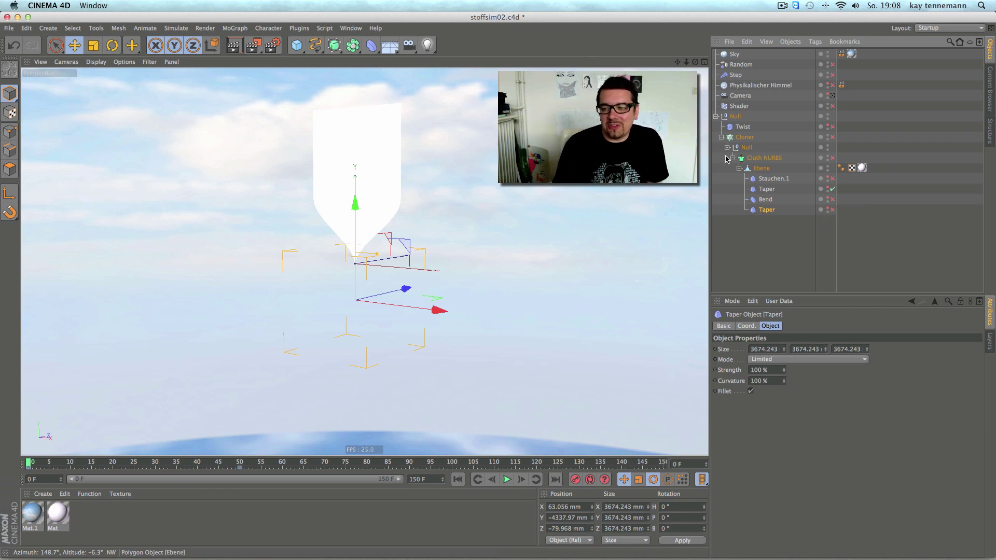
# Step: Enable the Stauchen.1 taper deformer and lower it along Y to about 3299 mm
pyautogui.click(783, 180)
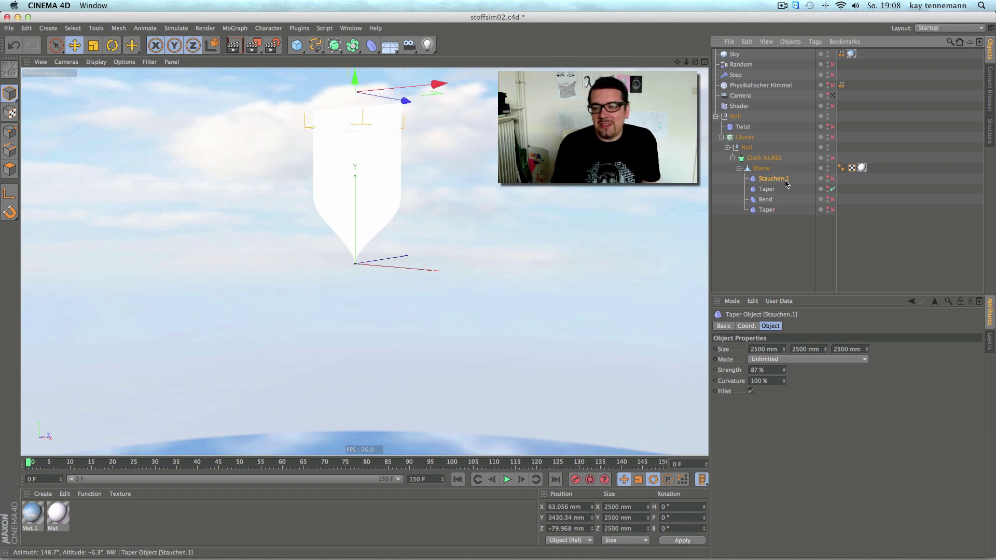
pyautogui.click(832, 178)
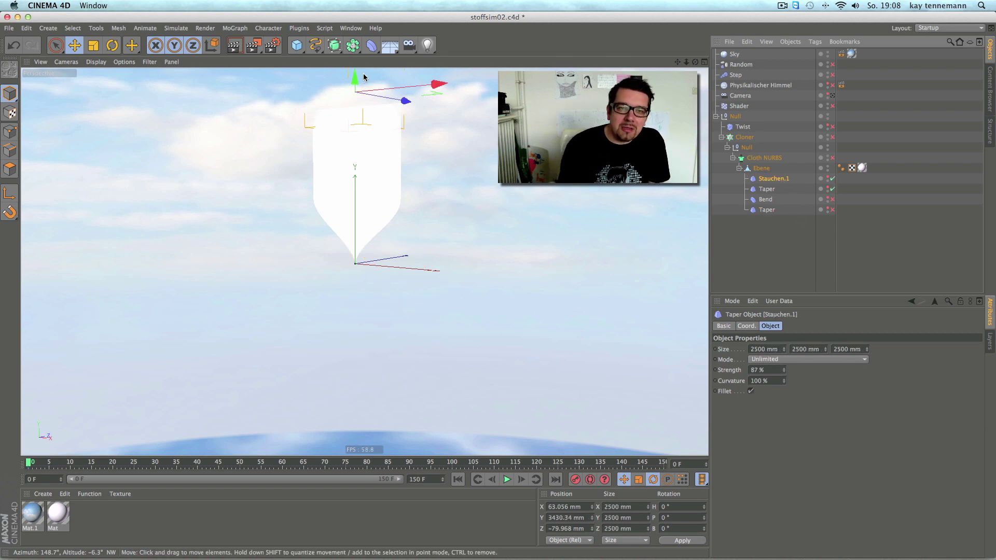
pyautogui.moveTo(354, 78)
pyautogui.mouseDown()
pyautogui.moveTo(352, 129)
pyautogui.moveTo(350, 72)
pyautogui.moveTo(349, 81)
pyautogui.mouseUp()
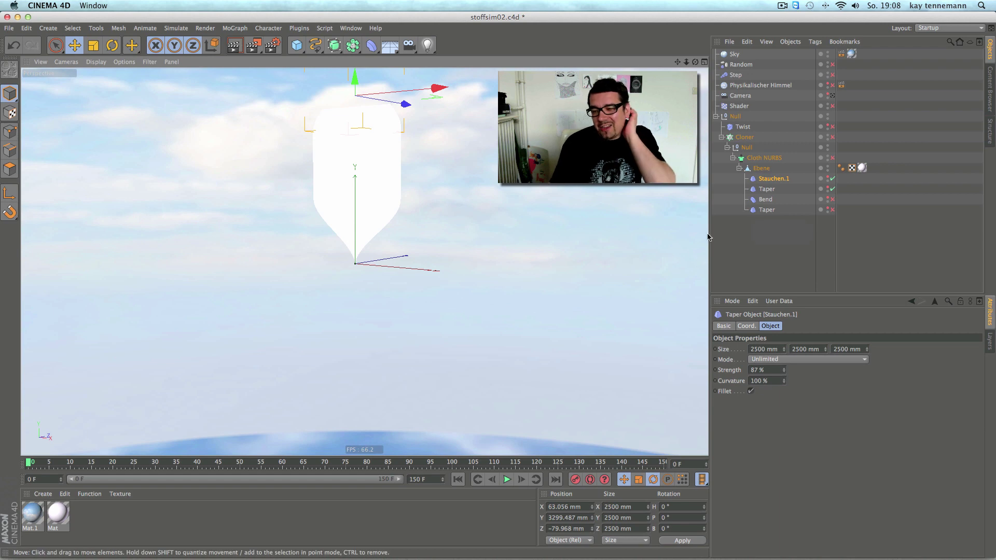
# Step: Enable the last Taper deformer under Ebene and shift it up and down along Y, ending at about -5800 mm
pyautogui.click(772, 215)
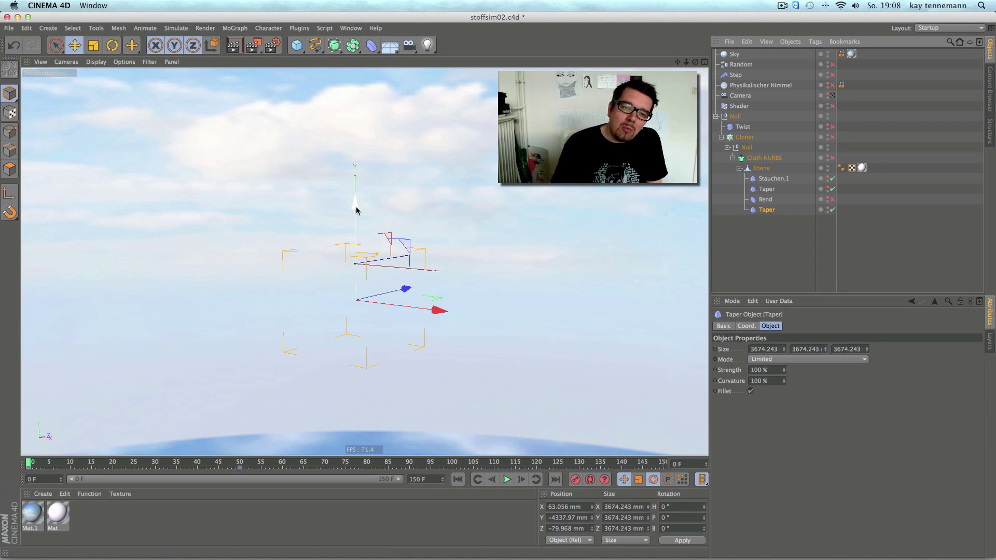
pyautogui.moveTo(355, 208); pyautogui.dragTo(341, 79)
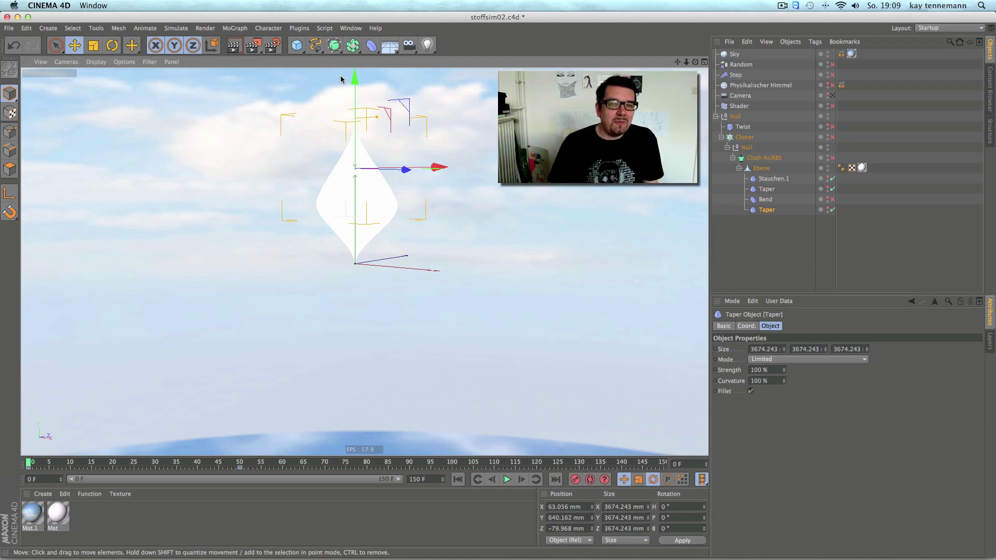
pyautogui.moveTo(357, 84); pyautogui.dragTo(362, 336)
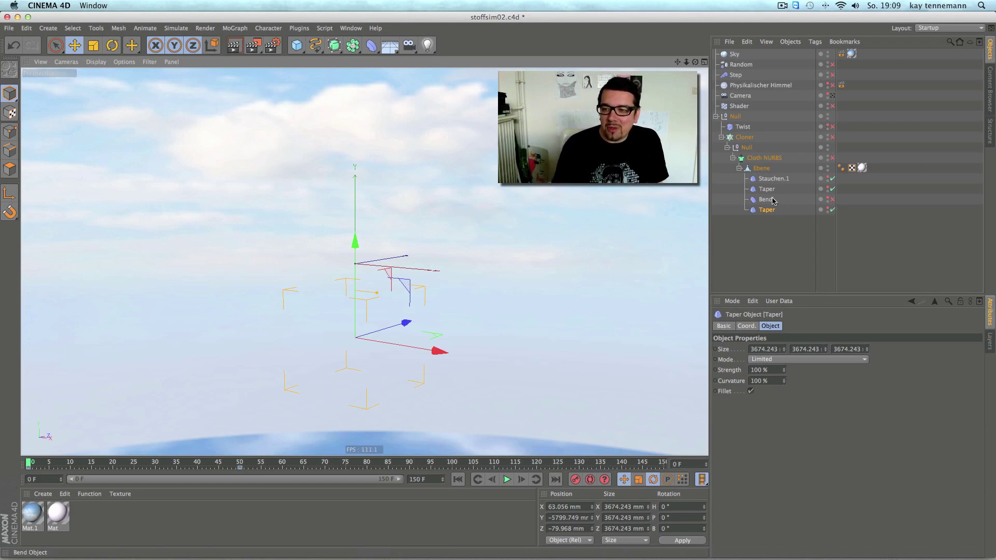
# Step: Enable the Bend deformer on the petal and play the animation from the first frame with nothing selected
pyautogui.press('Up')
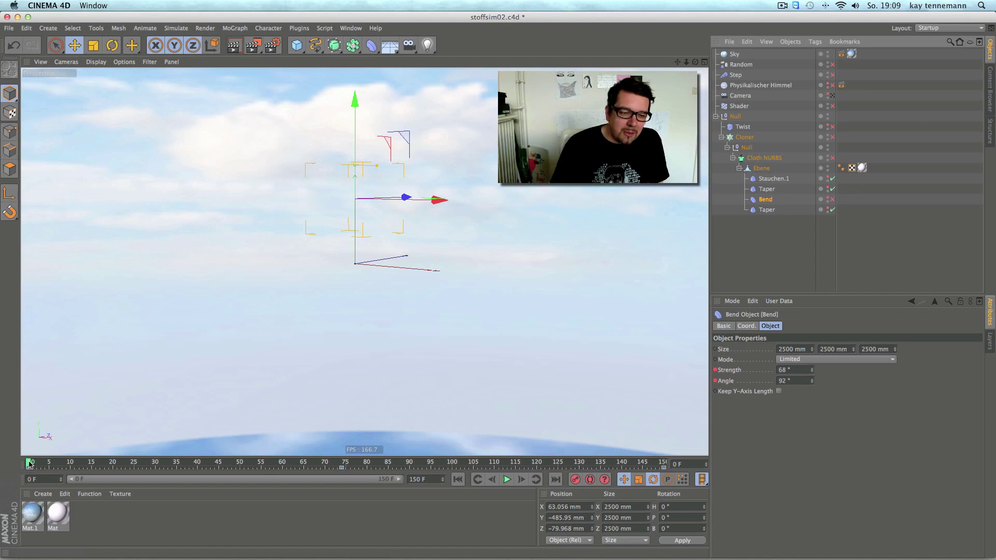
pyautogui.press('F8')
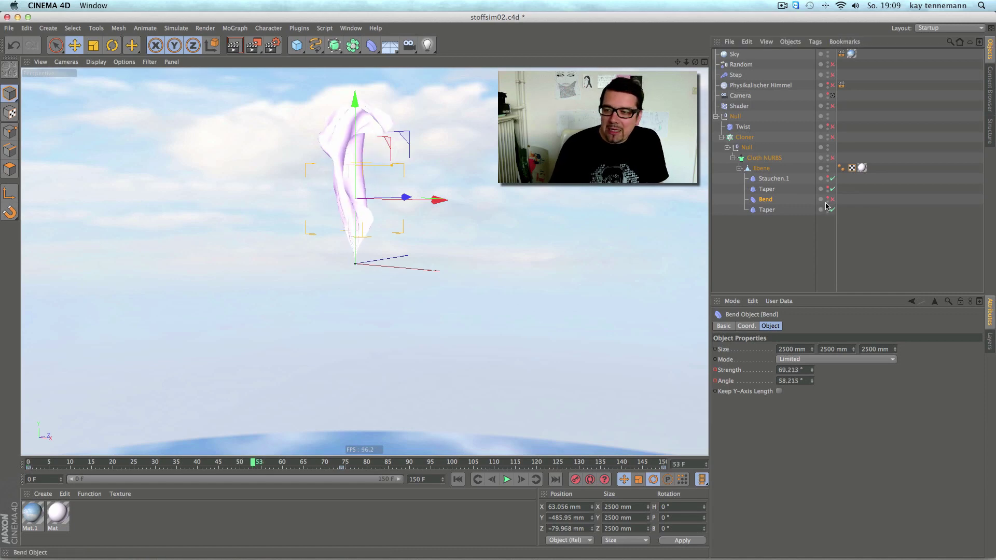
pyautogui.click(833, 199)
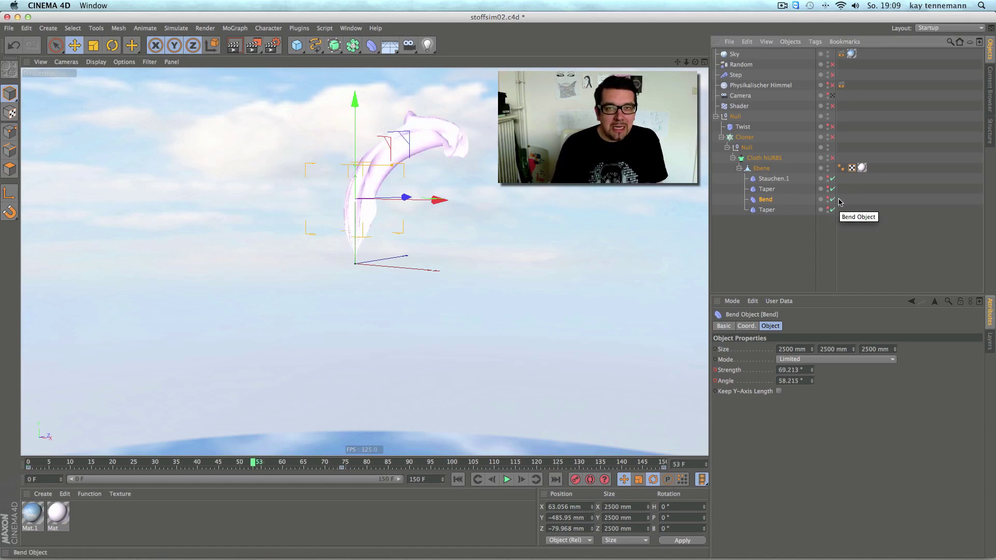
pyautogui.click(31, 463)
pyautogui.click(507, 479)
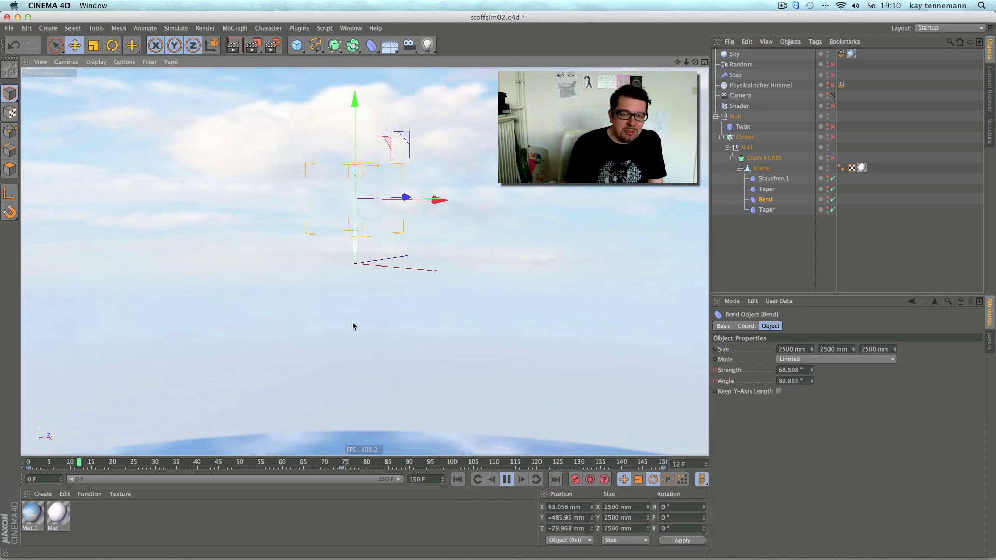
pyautogui.click(719, 252)
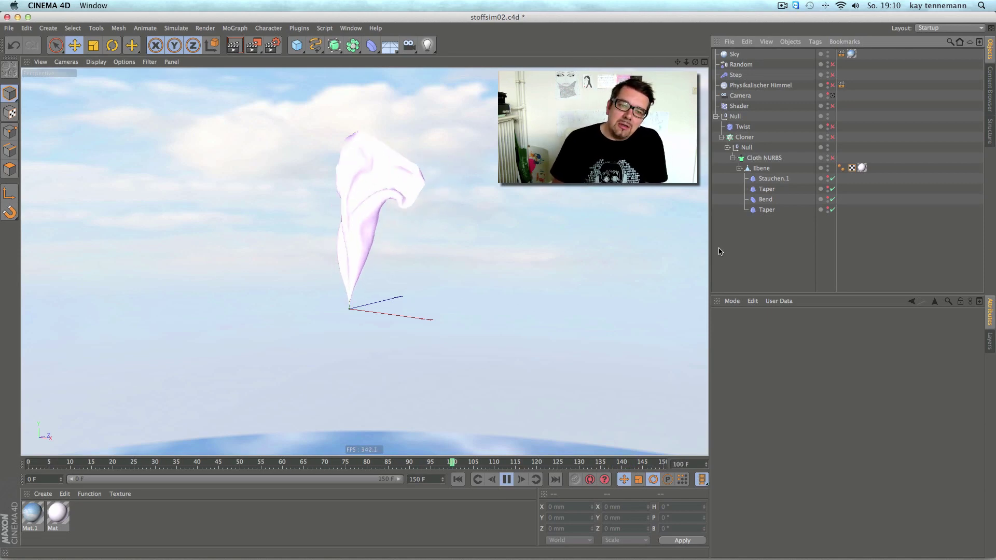
# Step: Enable the Cloner and the Cloth NURBS for the shaped petal, stopping the playback
pyautogui.click(832, 137)
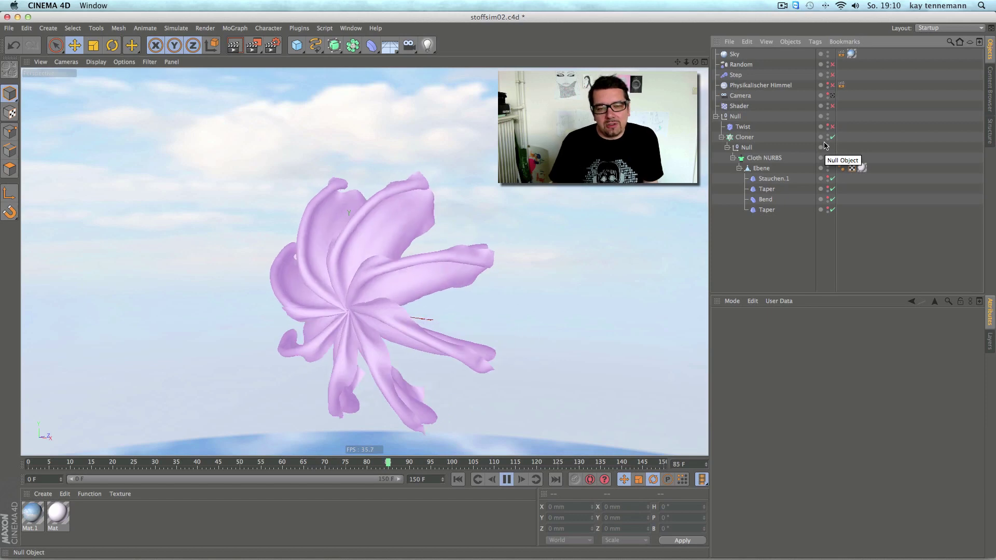
pyautogui.click(501, 483)
pyautogui.keyDown('alt'); pyautogui.moveTo(366, 368); pyautogui.dragTo(391, 326, button='middle'); pyautogui.keyUp('alt')
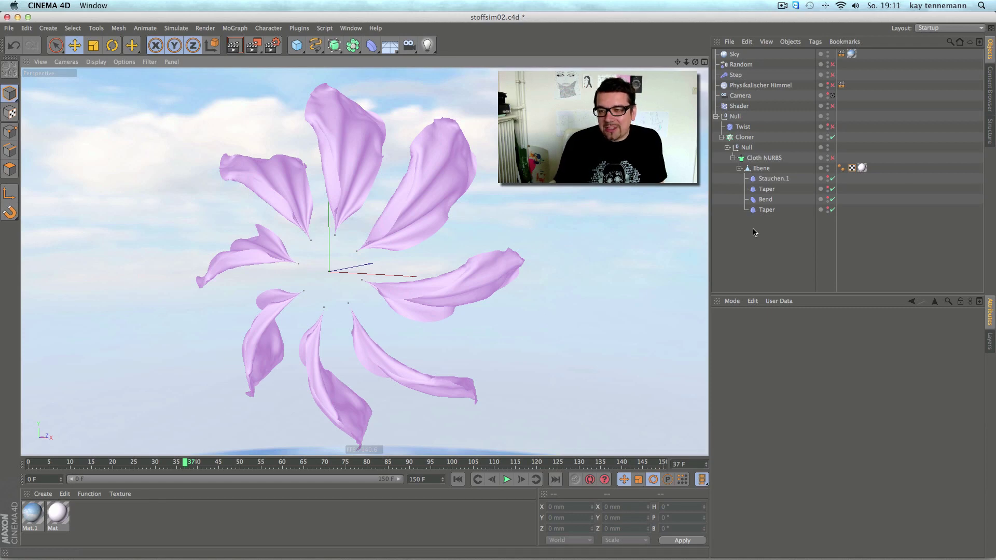
pyautogui.click(771, 159)
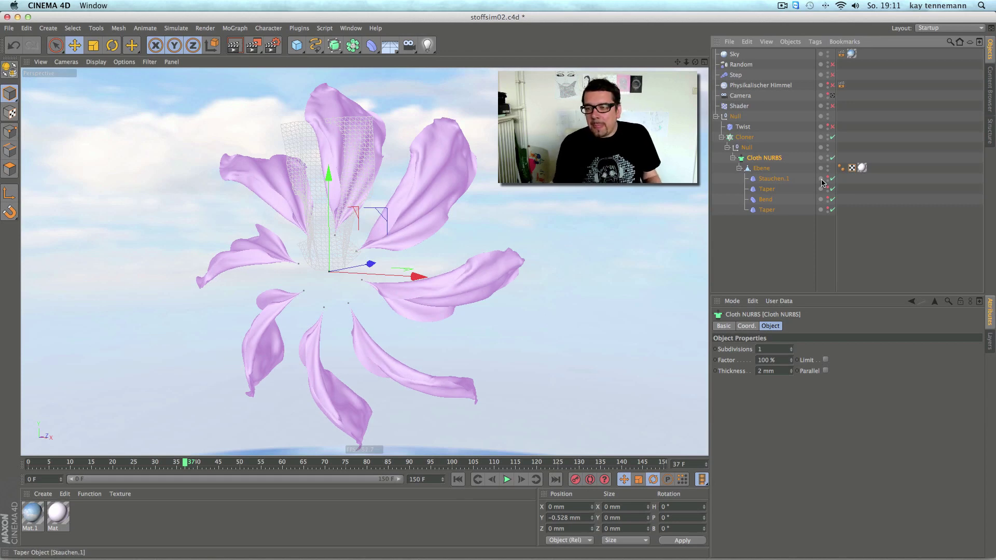
# Step: Enable the Twist deformer above the Cloner and play the flower animation from the first frame
pyautogui.click(743, 127)
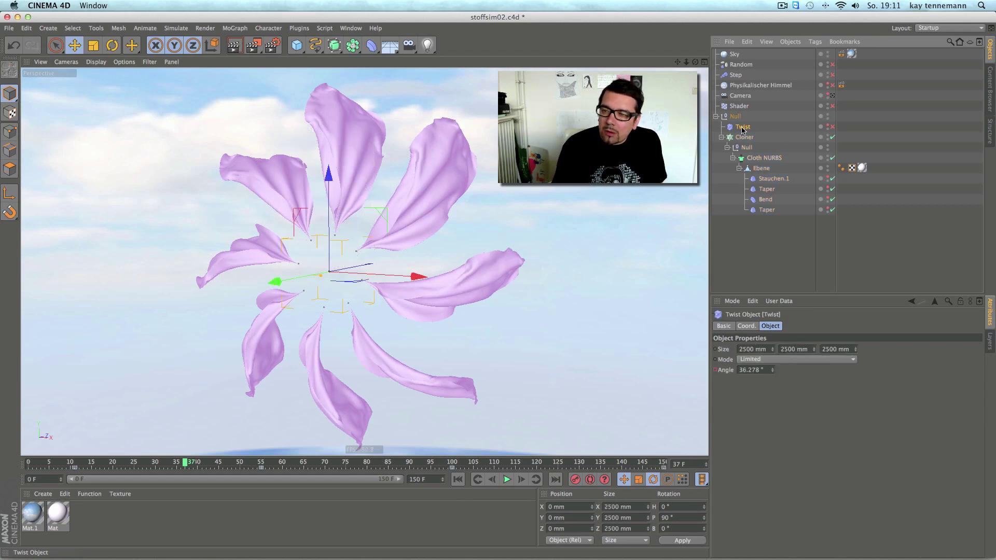
pyautogui.click(721, 138)
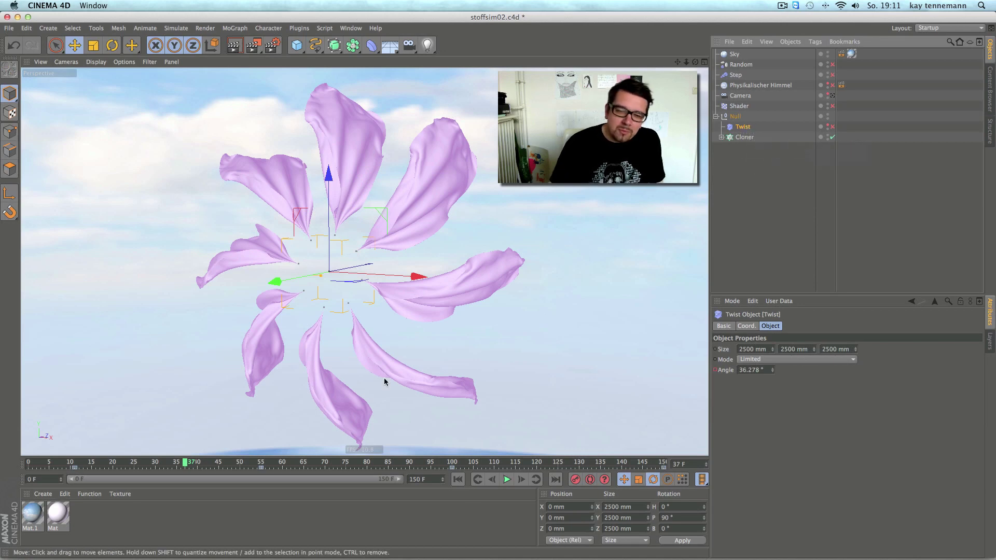
pyautogui.moveTo(180, 456); pyautogui.dragTo(210, 466)
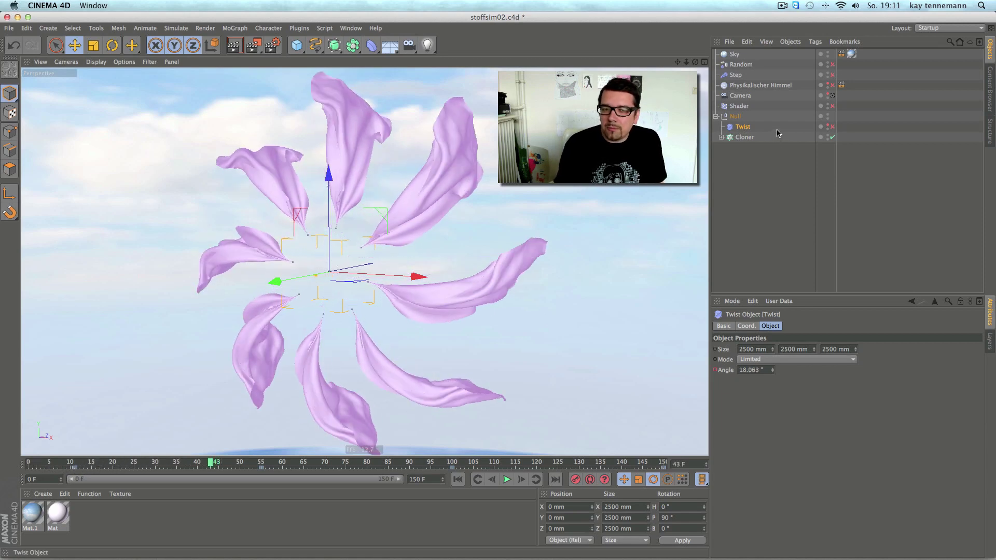
pyautogui.click(832, 128)
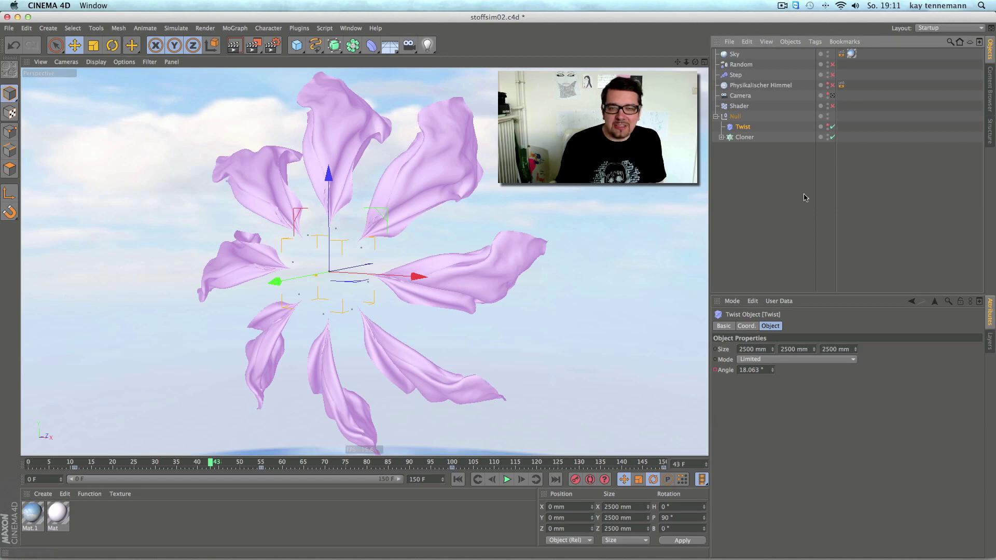
pyautogui.click(28, 467)
pyautogui.click(508, 479)
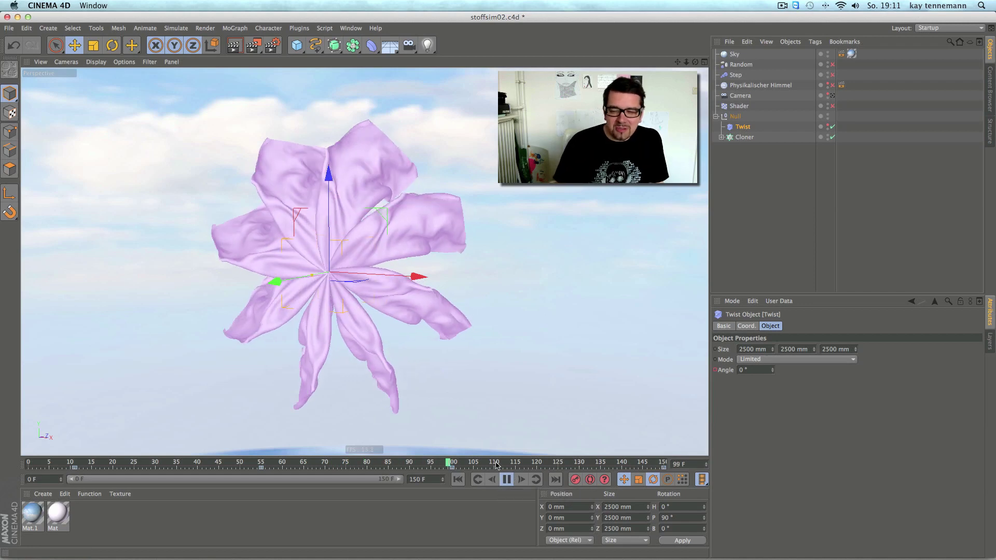
pyautogui.press('F8')
# Step: Expand the Cloner hierarchy and review the Taper and Bend deformers under Ebene
pyautogui.click(721, 138)
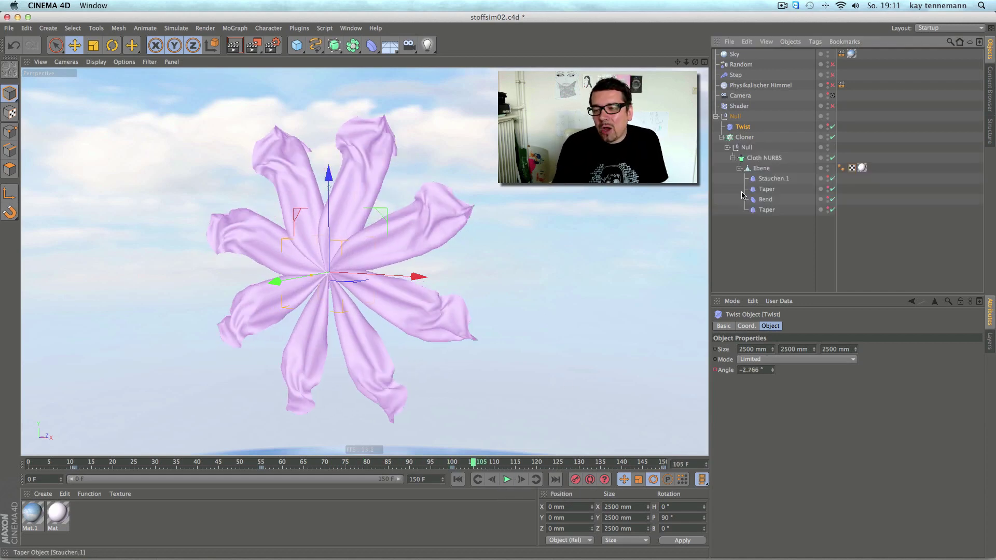
pyautogui.click(768, 210)
pyautogui.click(771, 201)
pyautogui.click(770, 190)
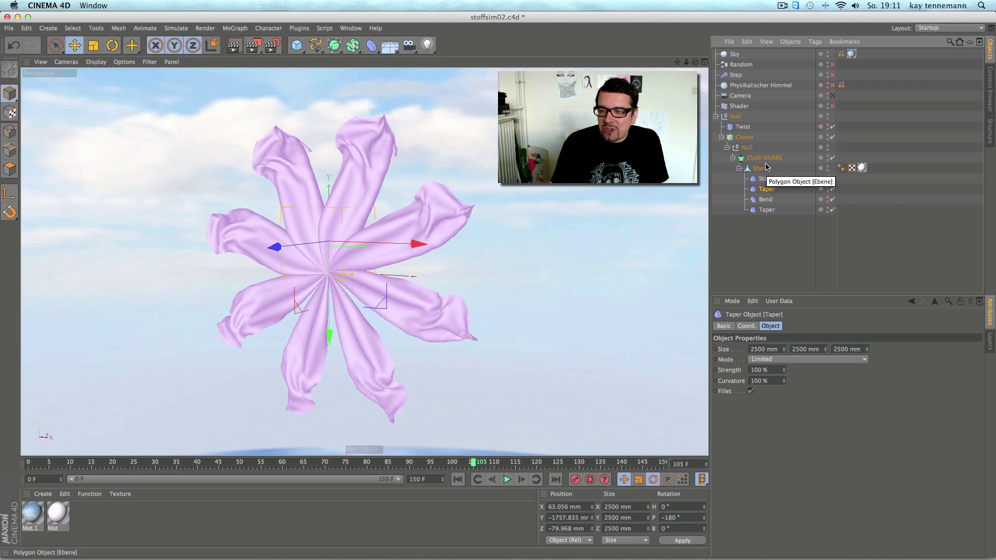
# Step: Try different P.Y offsets in the Cloner's Transform properties at frame 105, ending at -192 mm
pyautogui.click(747, 138)
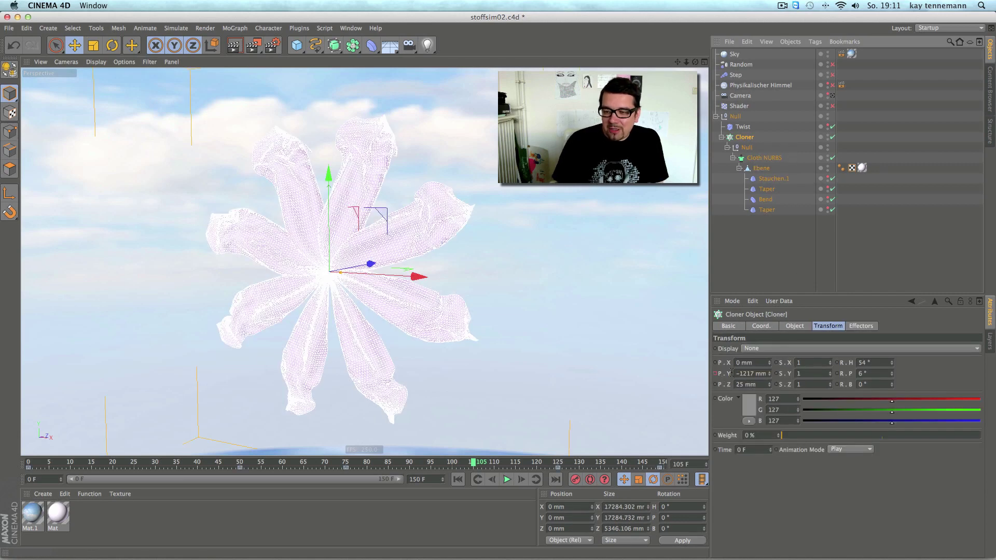
pyautogui.moveTo(770, 377); pyautogui.dragTo(778, 101)
pyautogui.moveTo(769, 356); pyautogui.dragTo(788, 112)
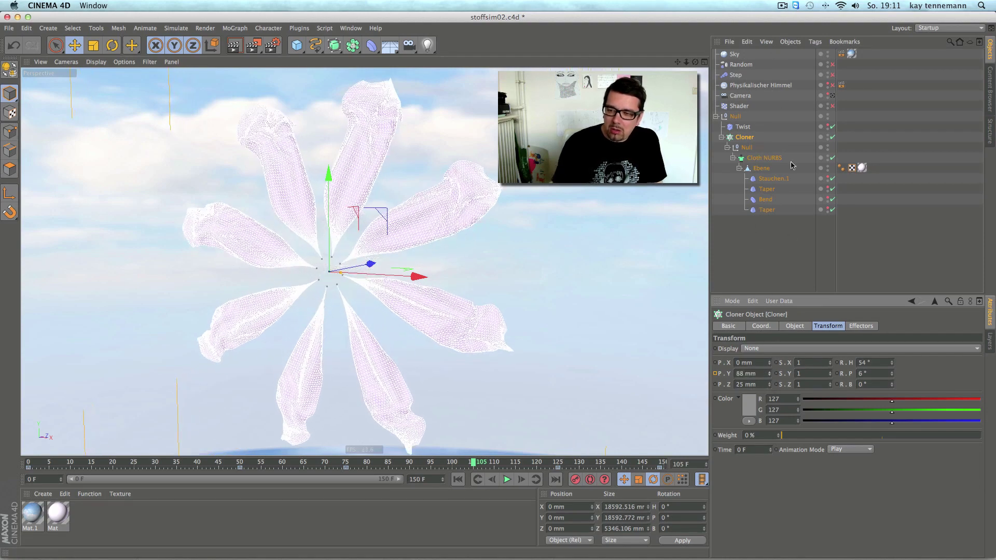
pyautogui.moveTo(770, 369)
pyautogui.mouseDown()
pyautogui.moveTo(779, 375)
pyautogui.moveTo(778, 355)
pyautogui.moveTo(777, 372)
pyautogui.mouseUp()
pyautogui.moveTo(778, 411); pyautogui.dragTo(772, 377)
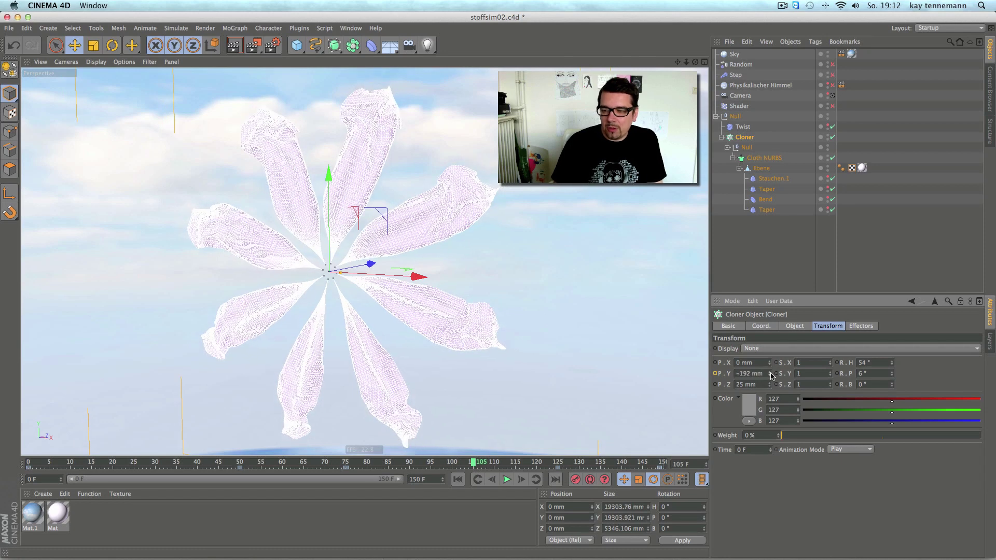
# Step: Play the flower animation from the first frame with nothing selected, stop it, and go to frame 58
pyautogui.click(458, 479)
pyautogui.click(507, 480)
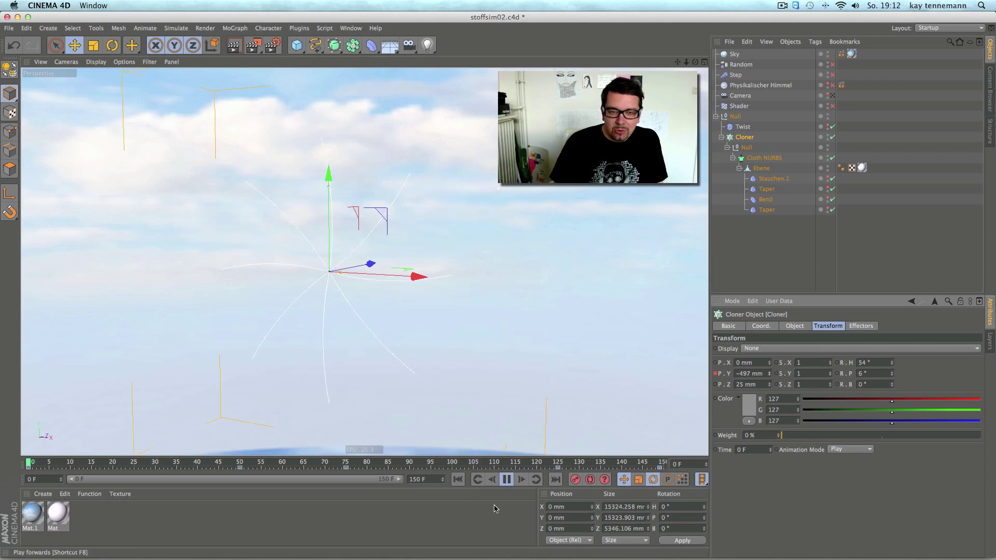
pyautogui.click(766, 265)
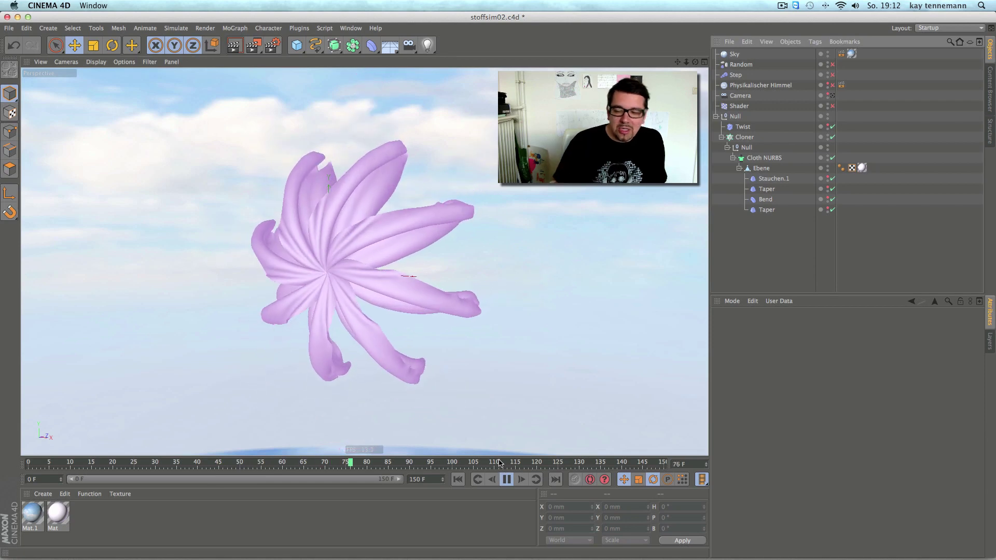
pyautogui.click(427, 465)
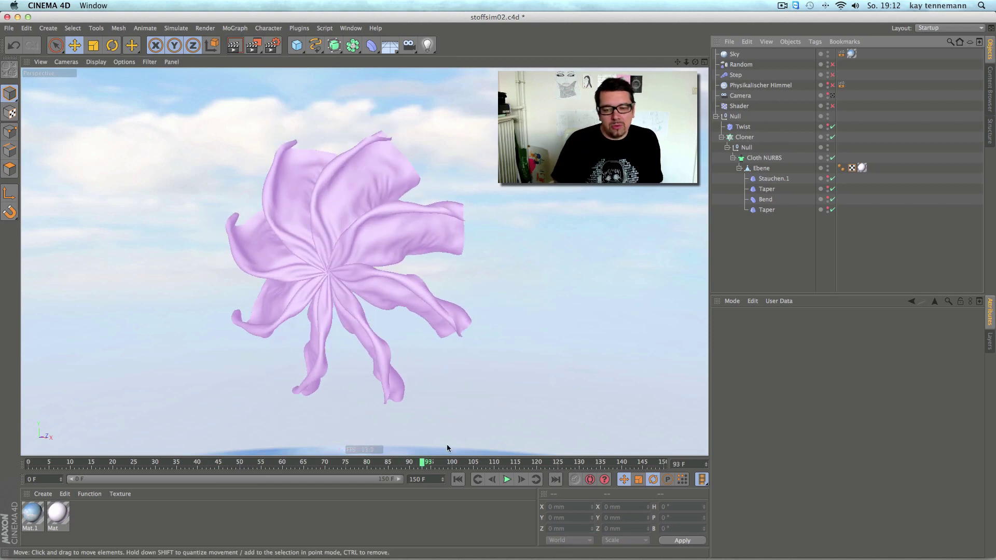
pyautogui.moveTo(428, 469)
pyautogui.mouseDown()
pyautogui.moveTo(241, 462)
pyautogui.moveTo(168, 448)
pyautogui.moveTo(268, 453)
pyautogui.moveTo(387, 441)
pyautogui.moveTo(311, 449)
pyautogui.moveTo(181, 440)
pyautogui.moveTo(300, 460)
pyautogui.moveTo(273, 460)
pyautogui.mouseUp()
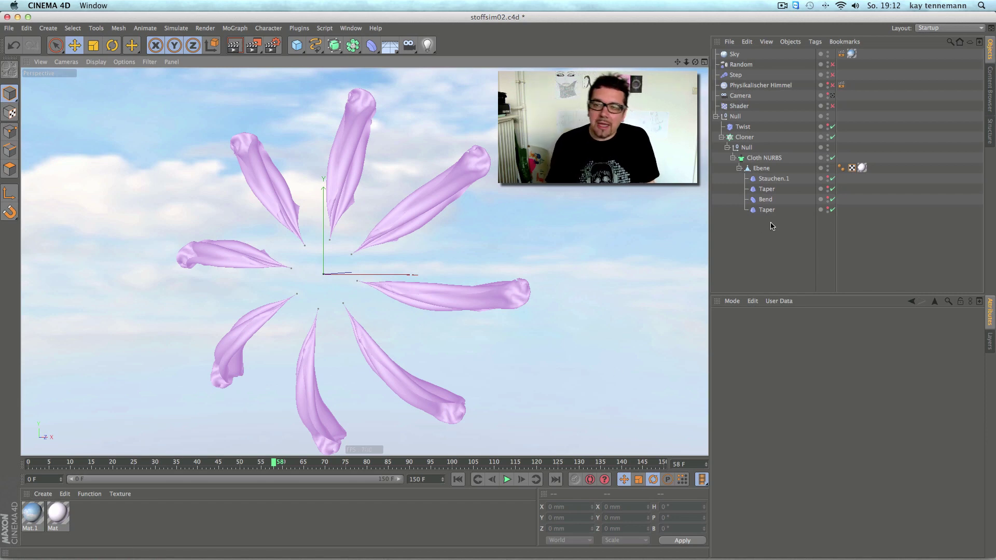
# Step: Examine the petal material Mat: its Backlight shader in the Luminance channel and its Color Shader in the Color channel
pyautogui.doubleClick(59, 517)
pyautogui.moveTo(244, 82); pyautogui.dragTo(630, 237)
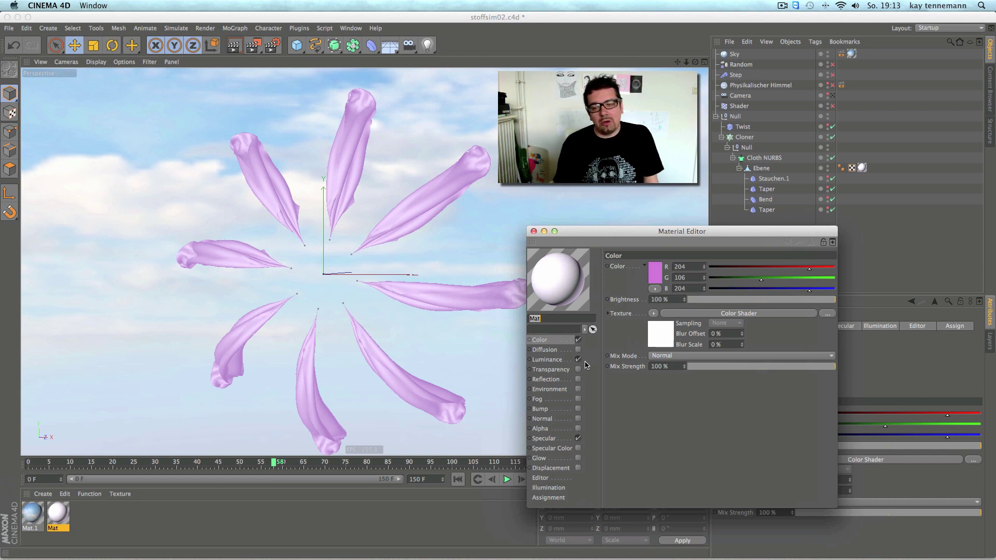
pyautogui.click(558, 361)
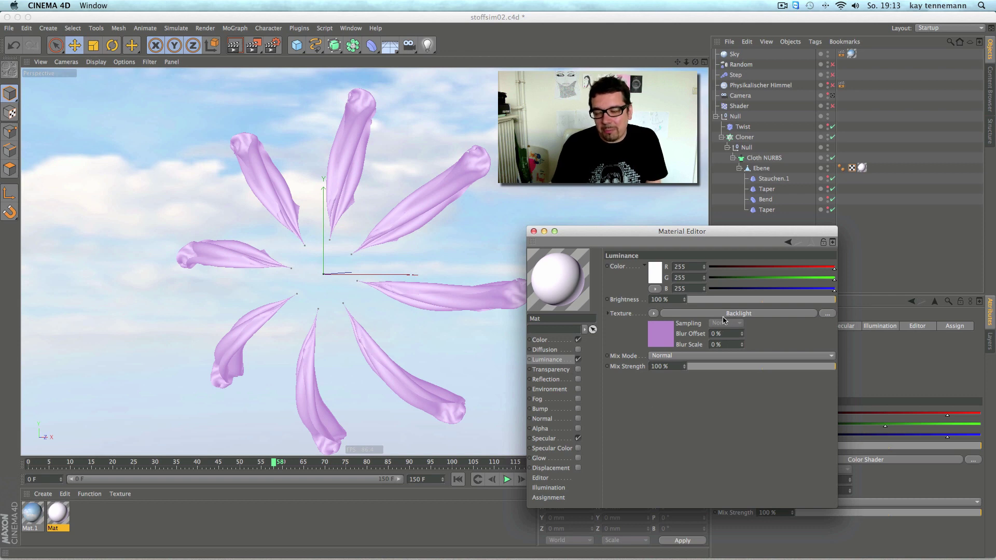
pyautogui.click(663, 315)
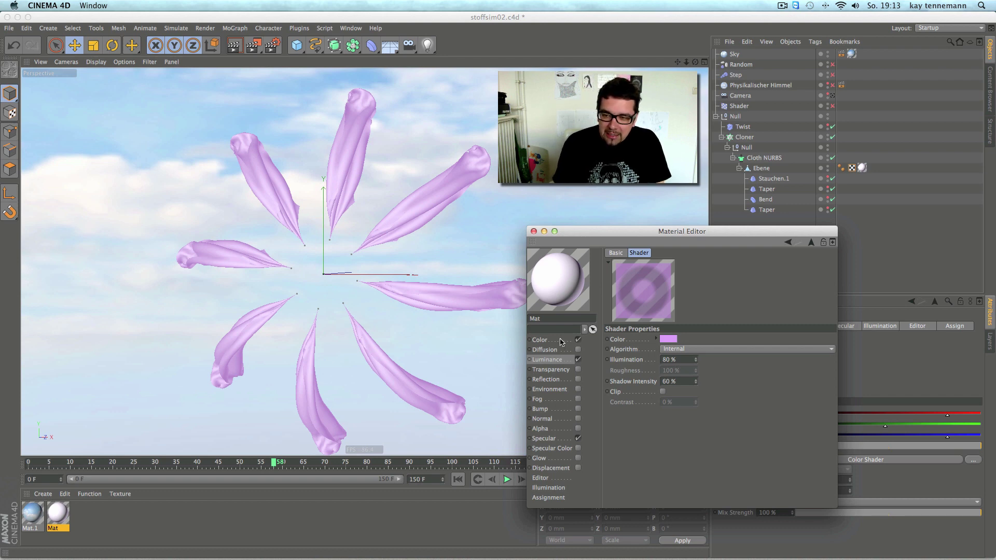
pyautogui.click(540, 340)
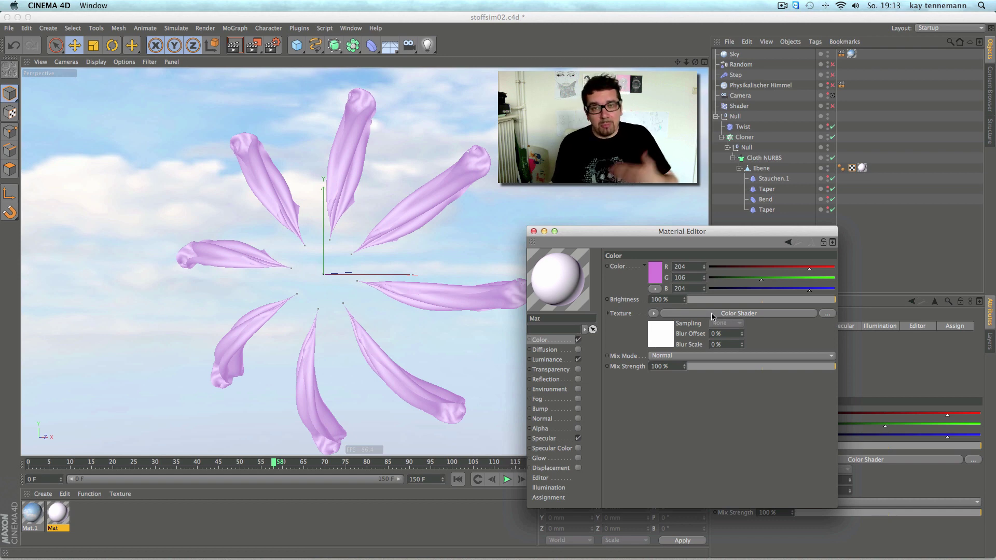
pyautogui.click(534, 232)
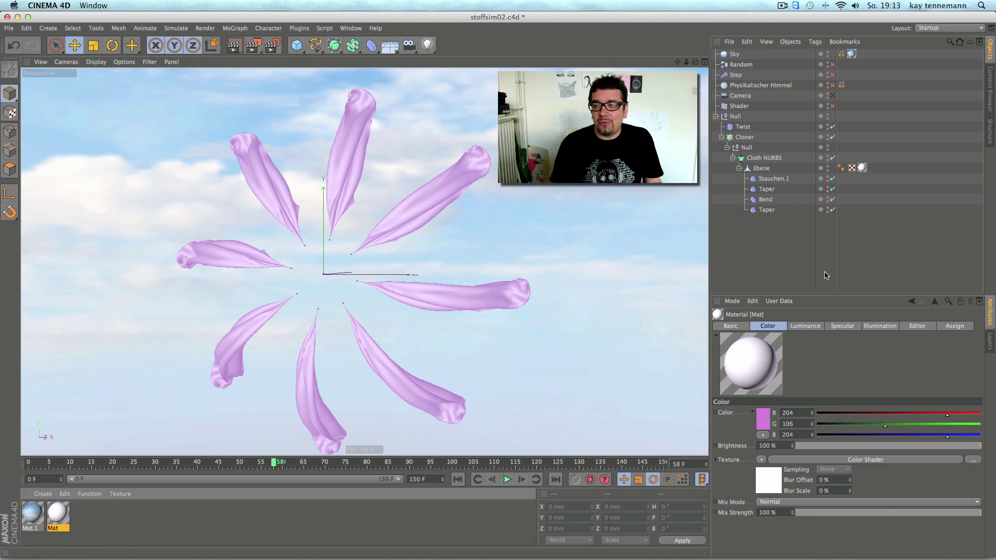
# Step: Enable the Random effector and render the active view of the petals
pyautogui.click(741, 65)
pyautogui.click(832, 65)
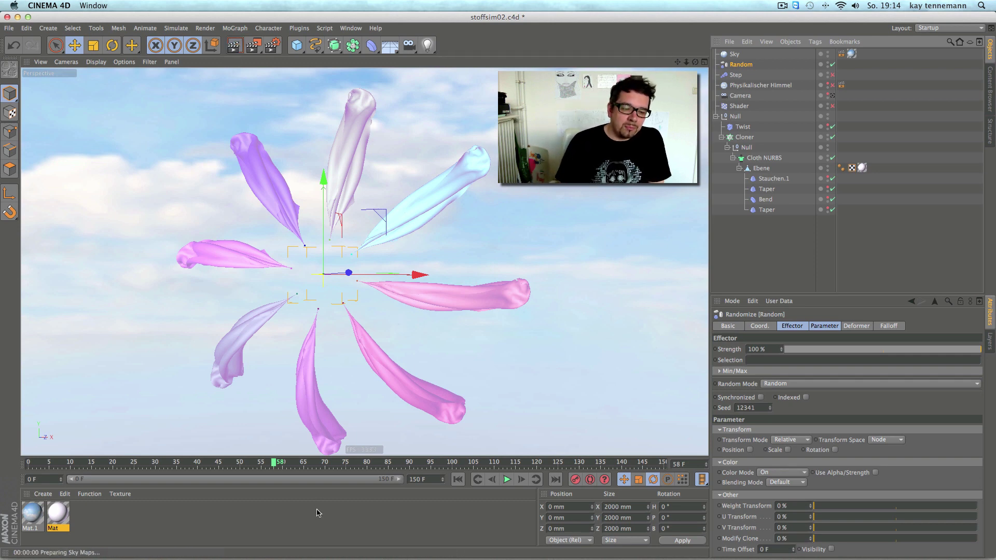
pyautogui.press('super+r')
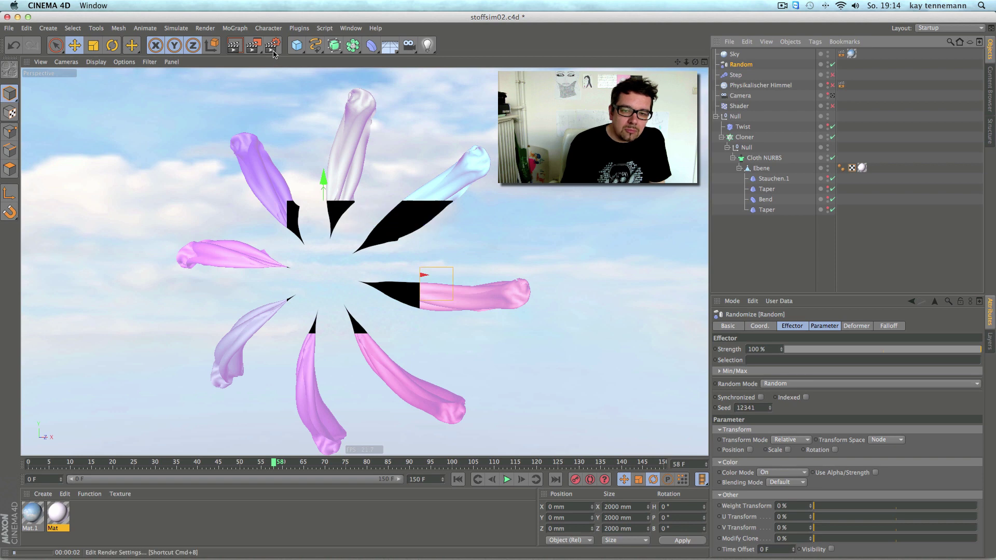
# Step: Disable Motion Blur and set Sampling Quality to Low in the Physical render settings
pyautogui.click(277, 45)
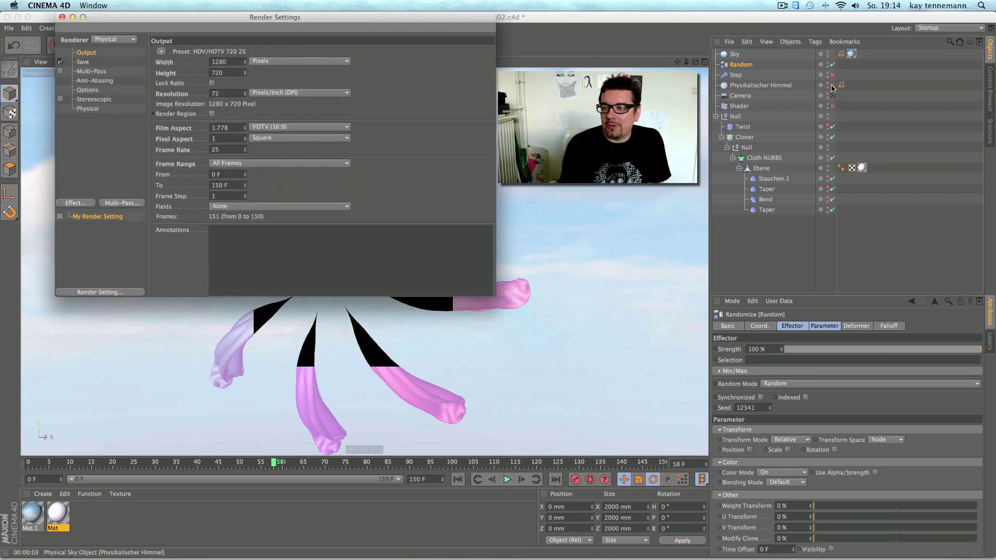
pyautogui.click(87, 109)
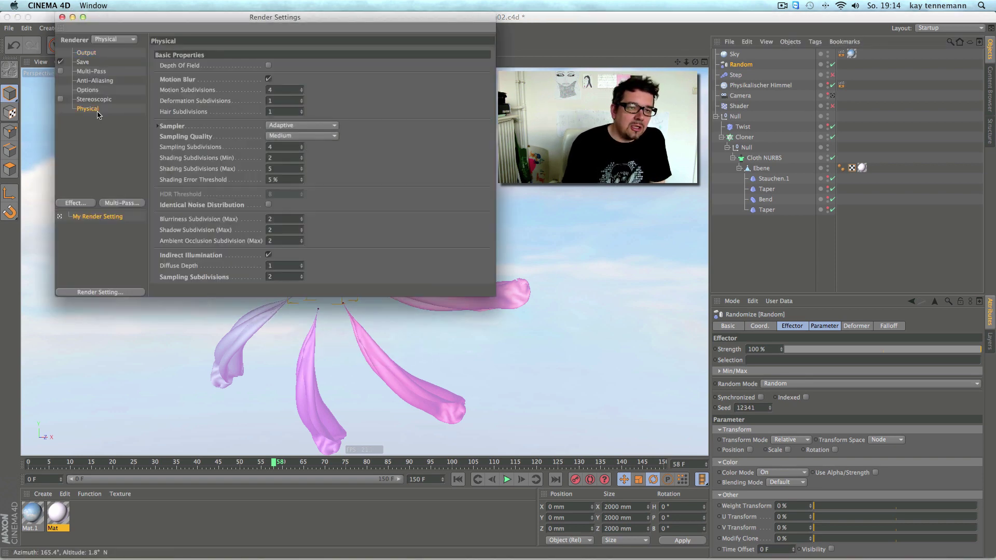
pyautogui.click(269, 79)
pyautogui.click(301, 135)
pyautogui.click(283, 145)
pyautogui.click(62, 17)
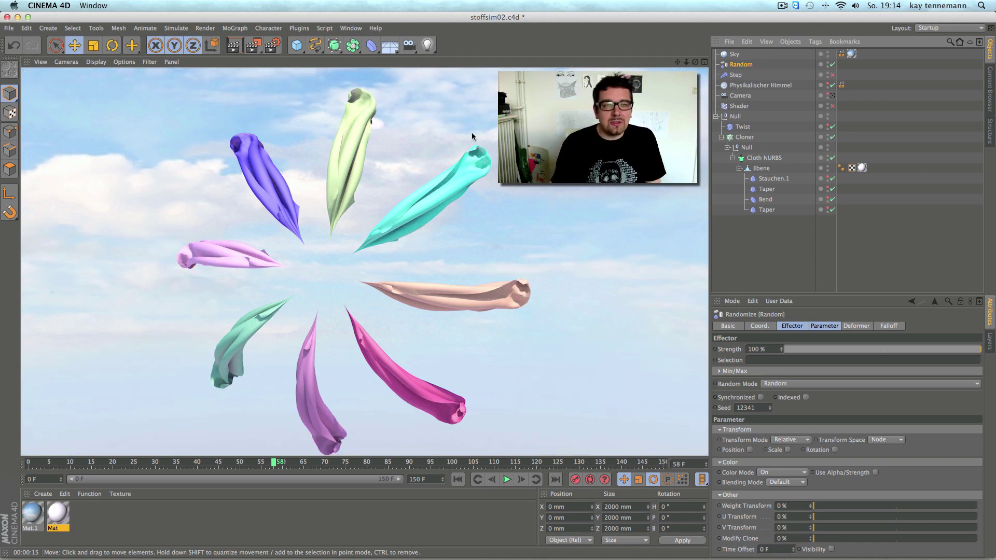
# Step: Review the Compositing tag visibility options of the Sky and Physikalischer Himmel objects
pyautogui.click(372, 45)
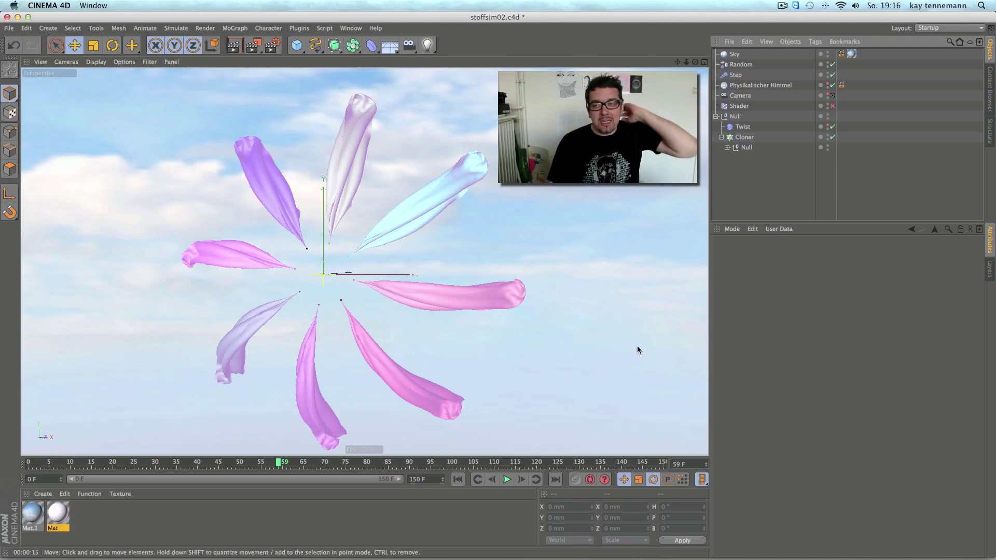
pyautogui.click(736, 55)
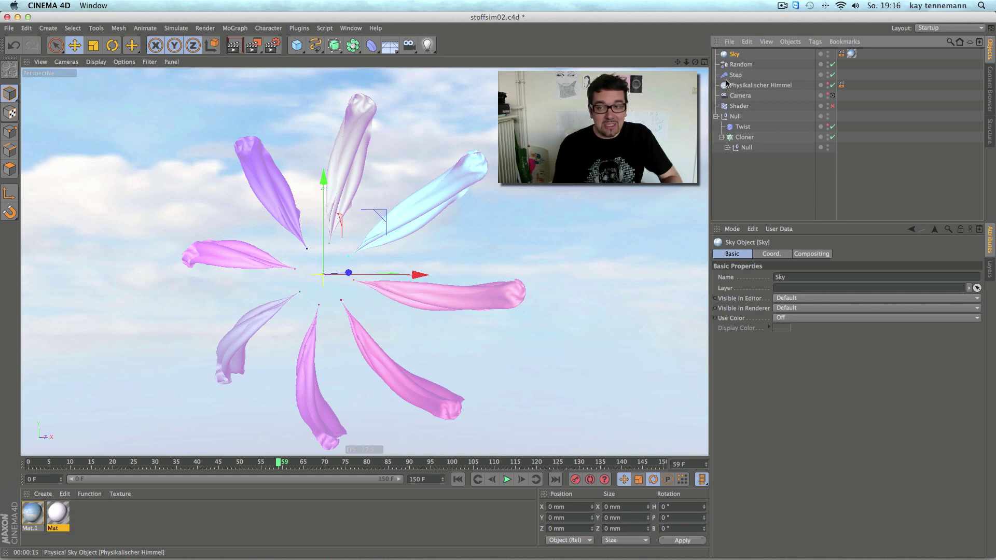
pyautogui.click(841, 54)
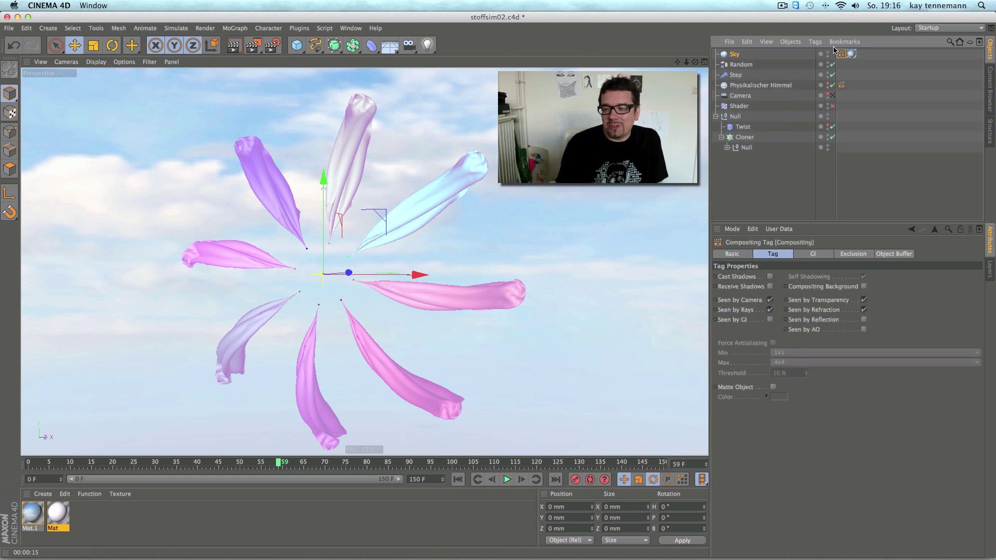
pyautogui.click(770, 309)
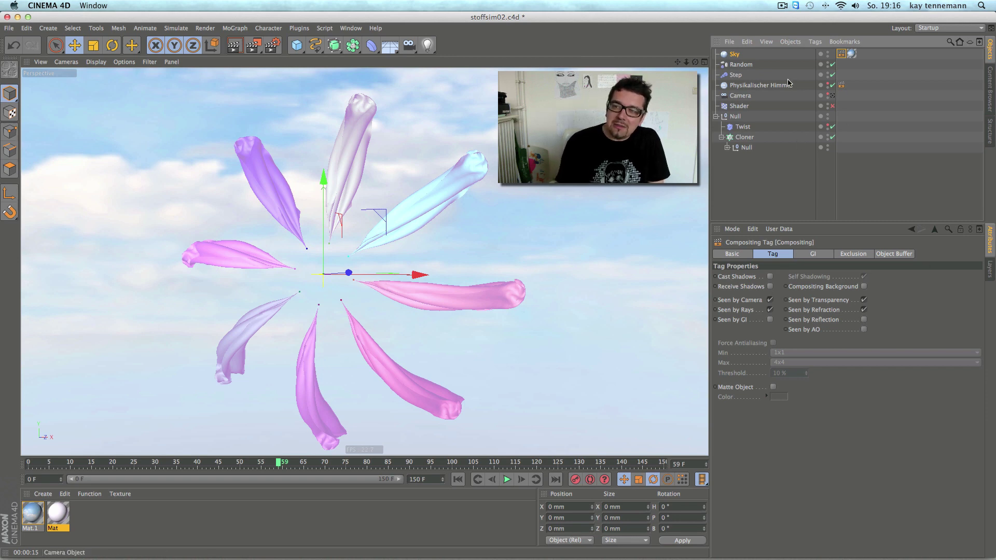
pyautogui.click(759, 86)
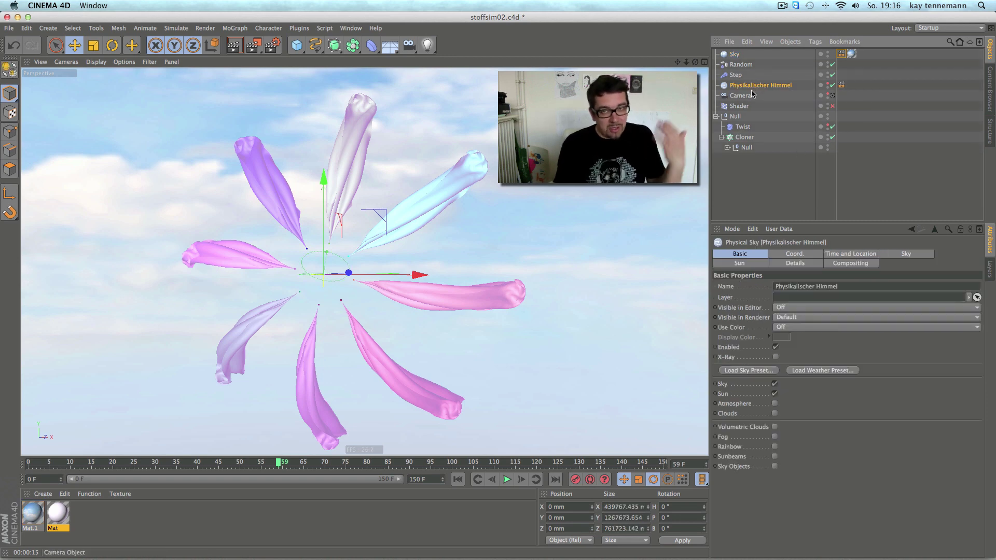
pyautogui.click(843, 87)
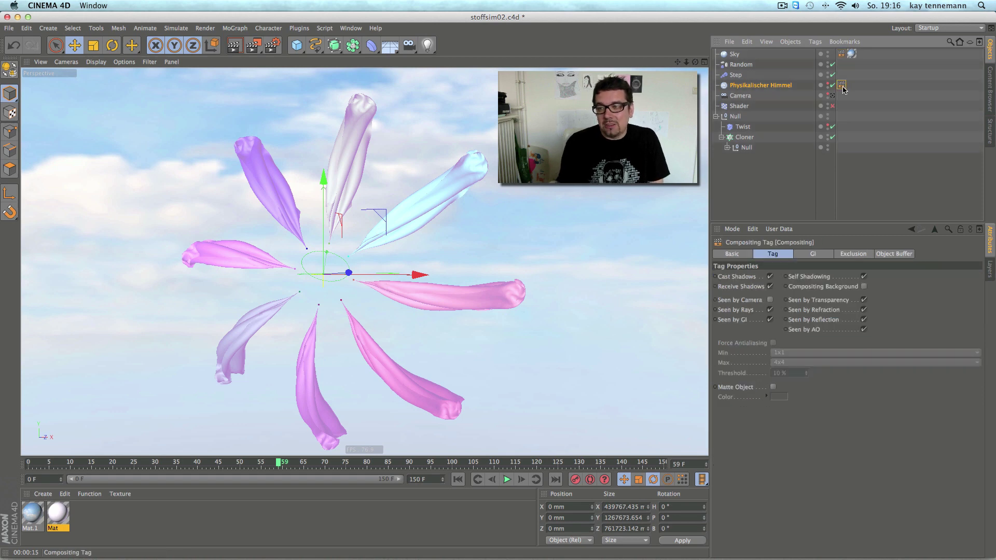
pyautogui.click(770, 300)
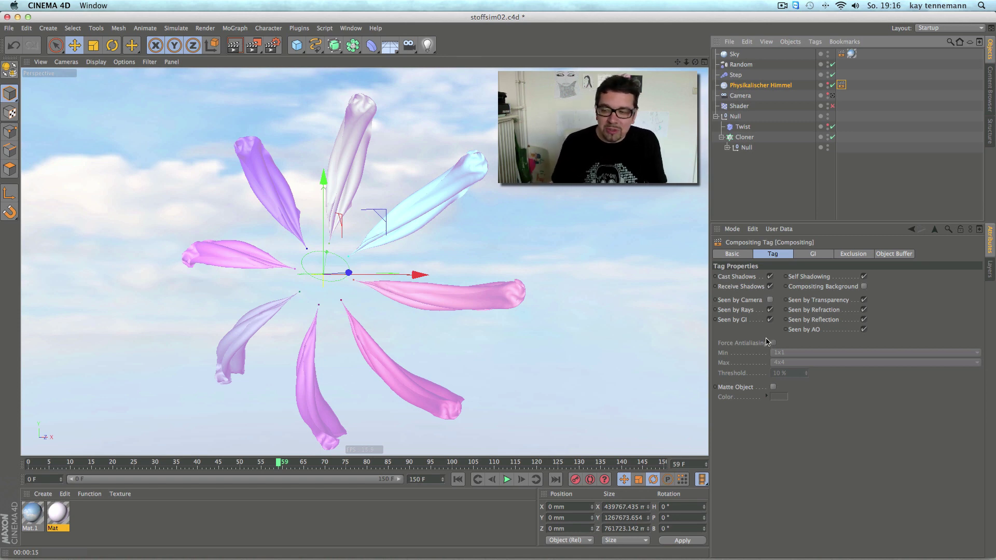
pyautogui.click(731, 55)
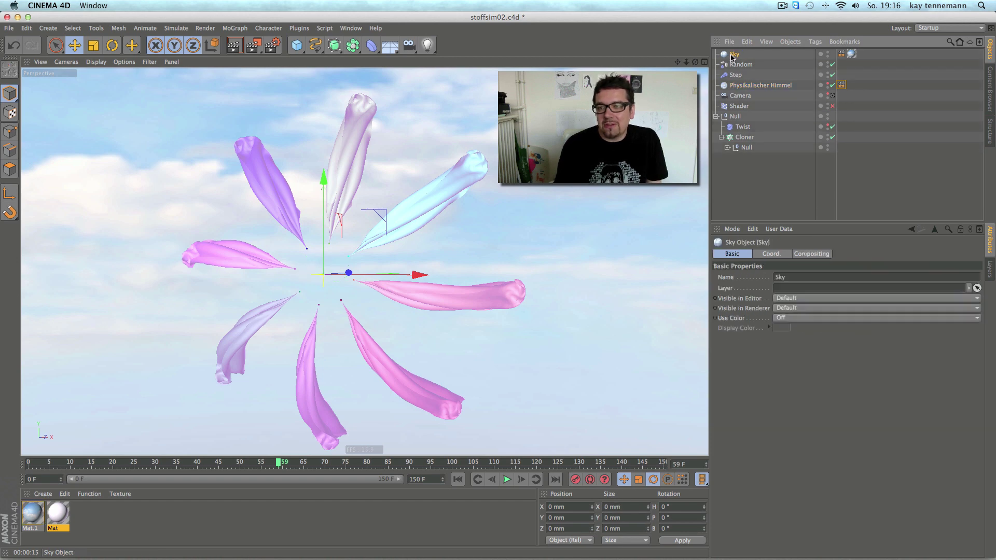
# Step: Collapse the top Null's hierarchy and scrub the animation to frame 69
pyautogui.click(715, 116)
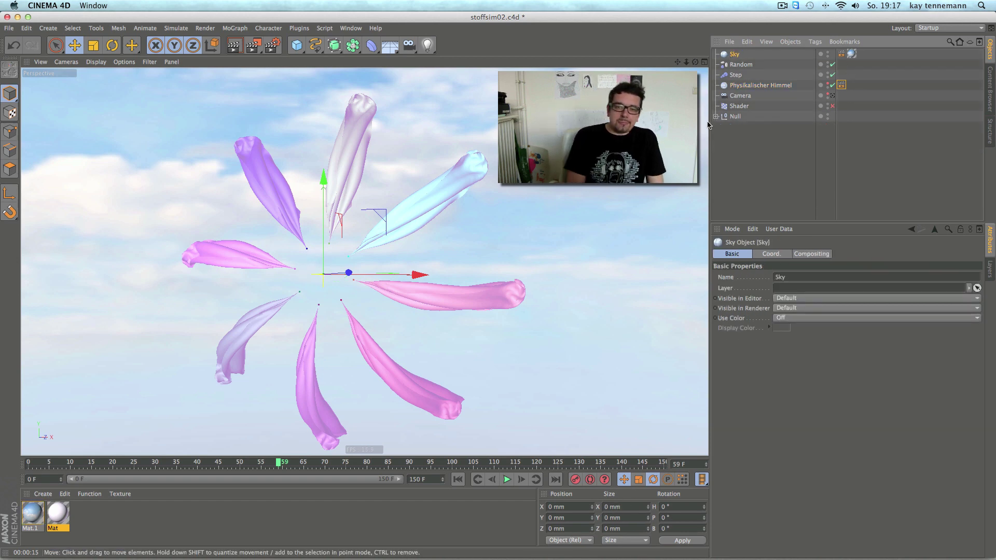
pyautogui.click(32, 462)
pyautogui.moveTo(32, 462); pyautogui.dragTo(330, 439)
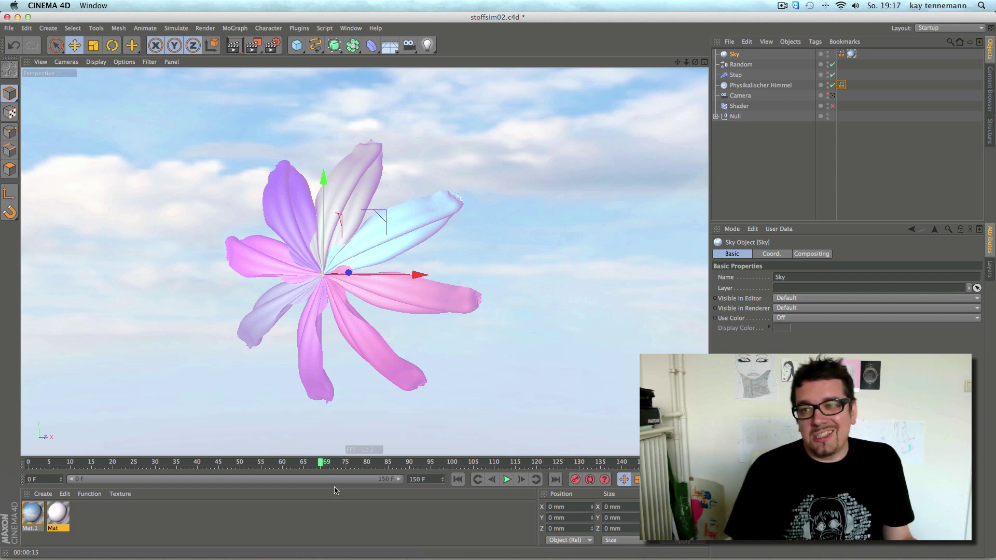
# Step: Enable Motion Blur in the Physical render settings and render the active view of the flower
pyautogui.click(272, 45)
pyautogui.moveTo(280, 18); pyautogui.dragTo(691, 138)
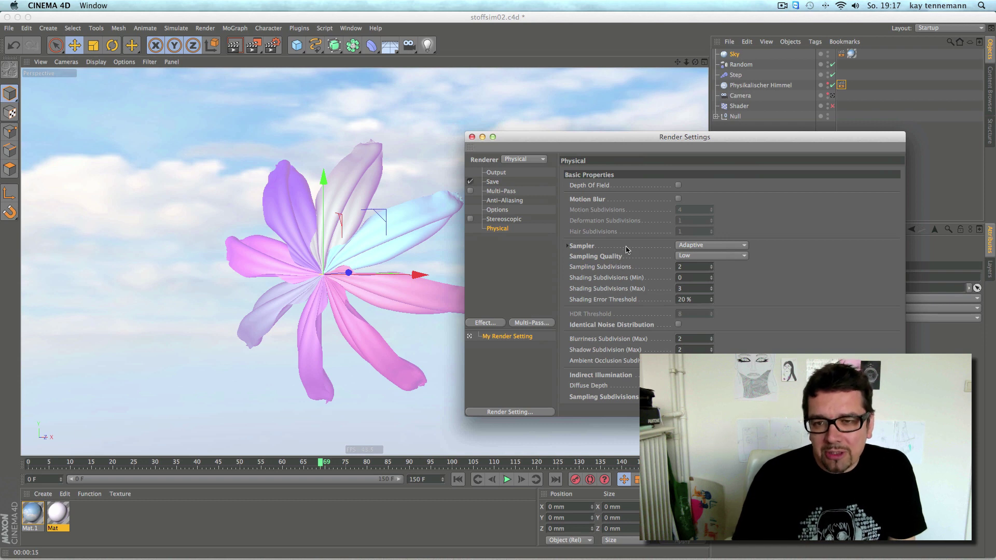
pyautogui.click(678, 201)
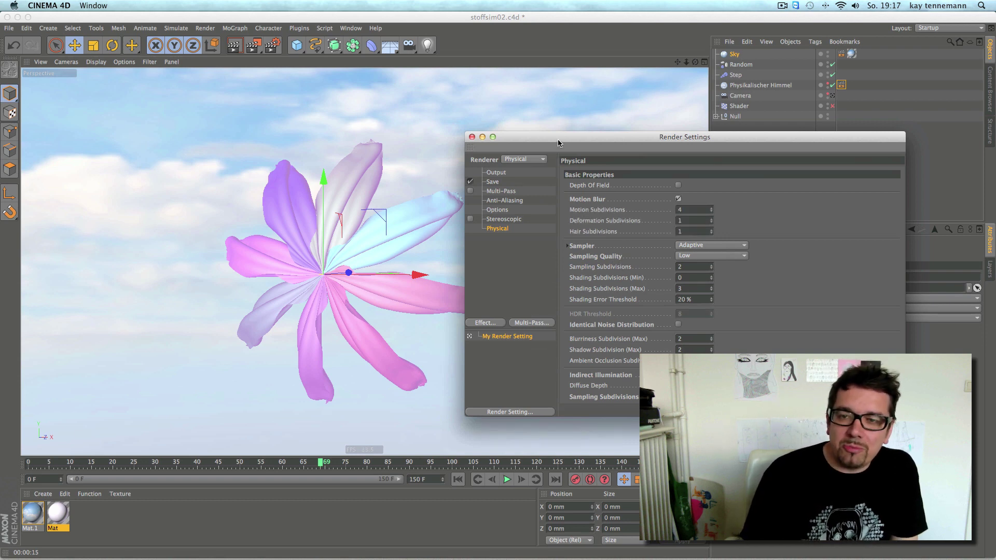
pyautogui.moveTo(561, 150); pyautogui.dragTo(634, 152)
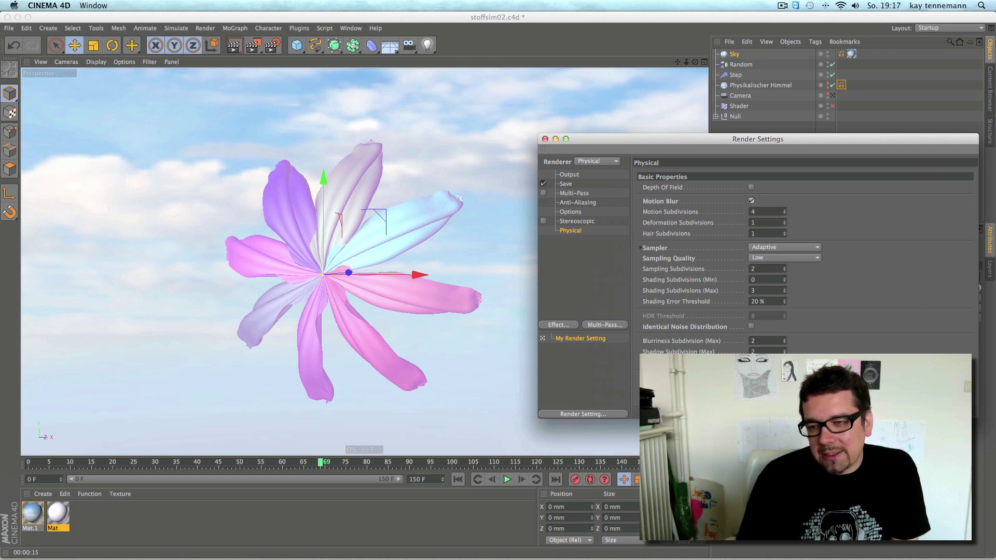
pyautogui.click(545, 138)
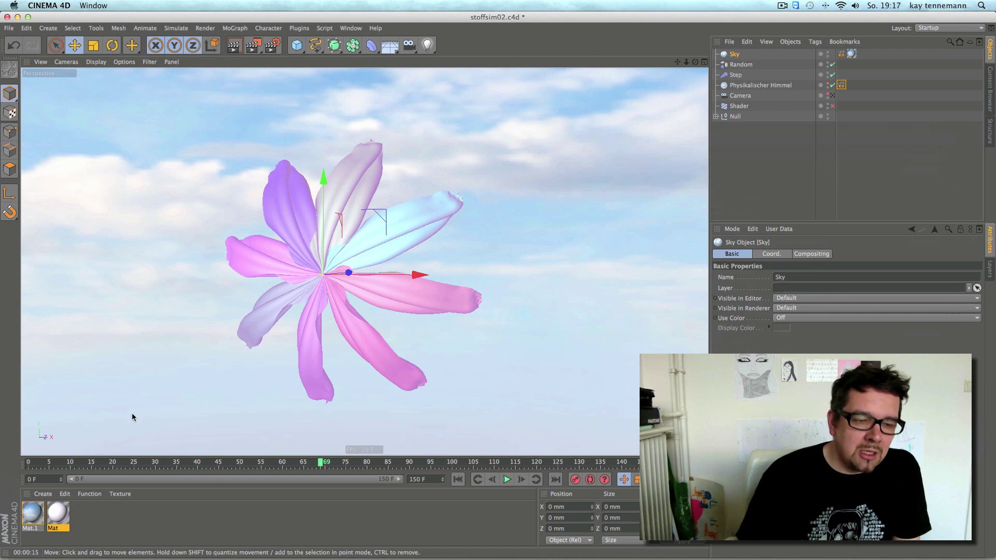
pyautogui.click(232, 50)
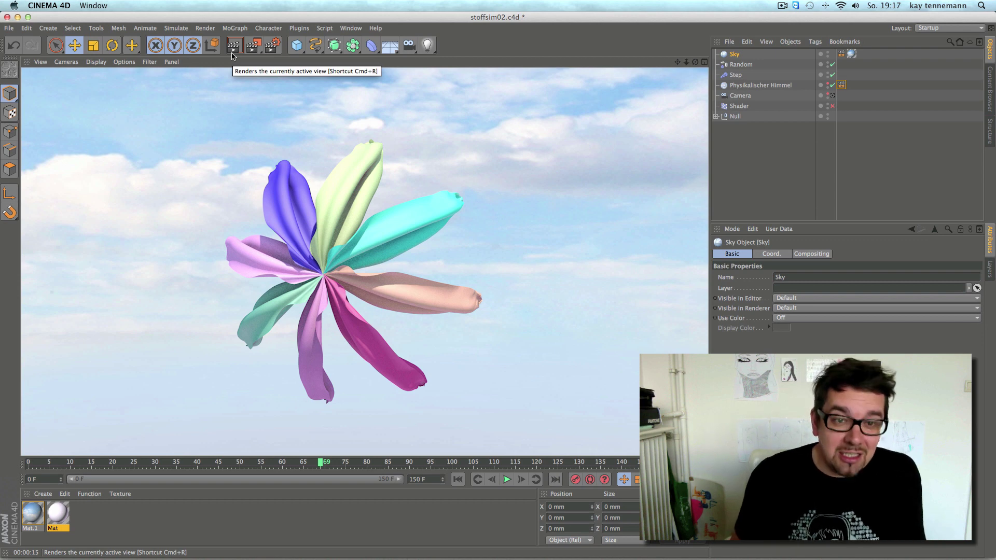
# Step: Expand the Null hierarchy down to Ebene's deformers, enlarge the object list to show it fully, and deselect everything
pyautogui.click(716, 117)
pyautogui.click(728, 147)
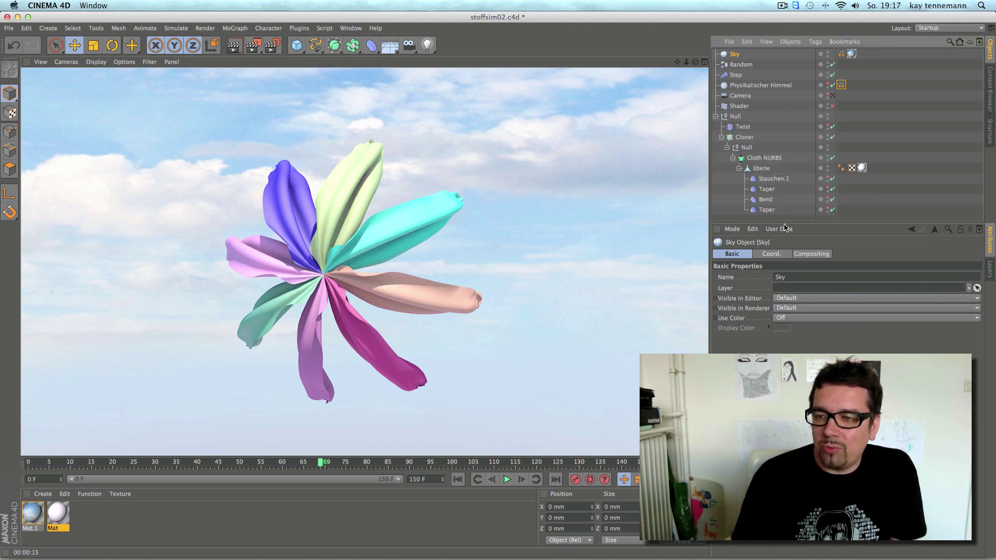
pyautogui.moveTo(786, 221); pyautogui.dragTo(788, 369)
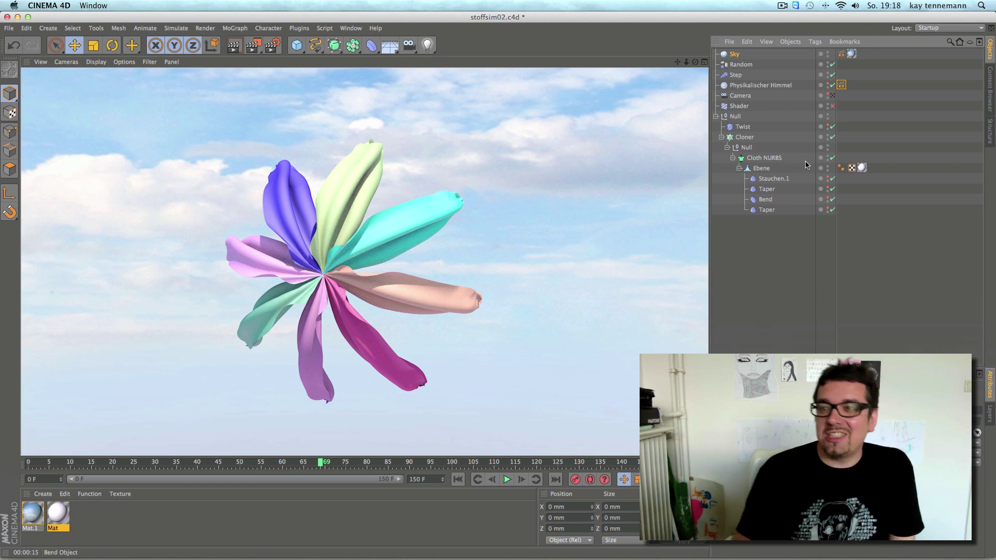
pyautogui.click(782, 5)
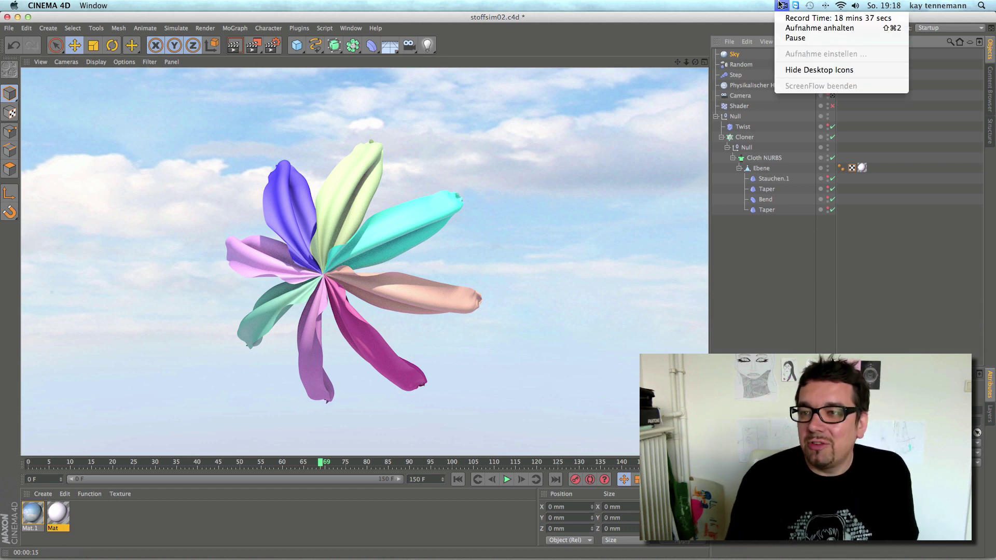
pyautogui.click(740, 279)
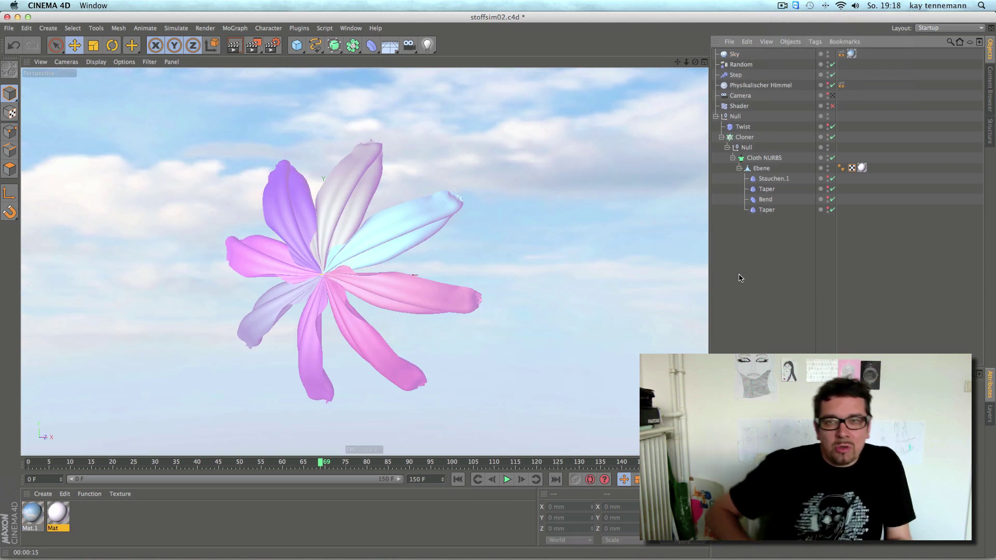